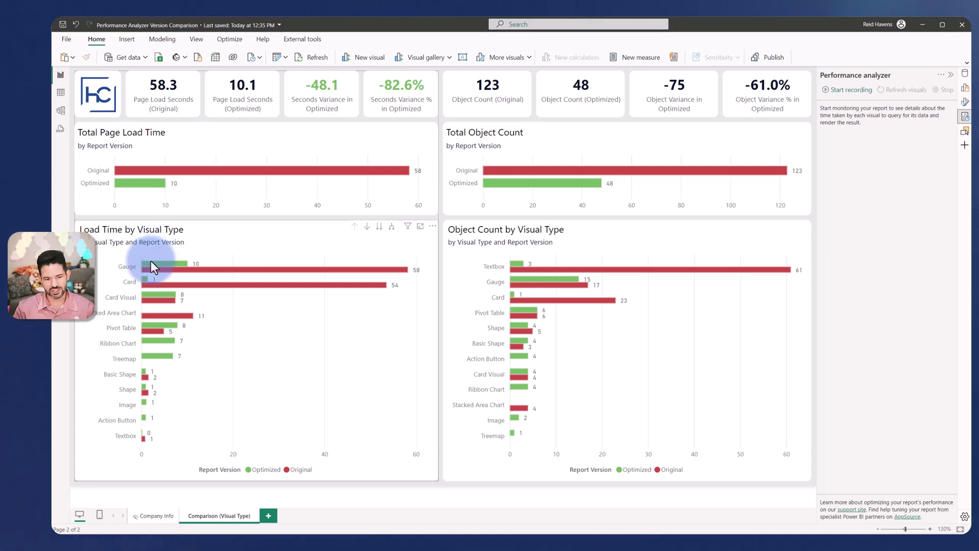
# - Open the Power Query Editor briefly, then minimise it to return to the report
pyautogui.moveTo(150, 261)
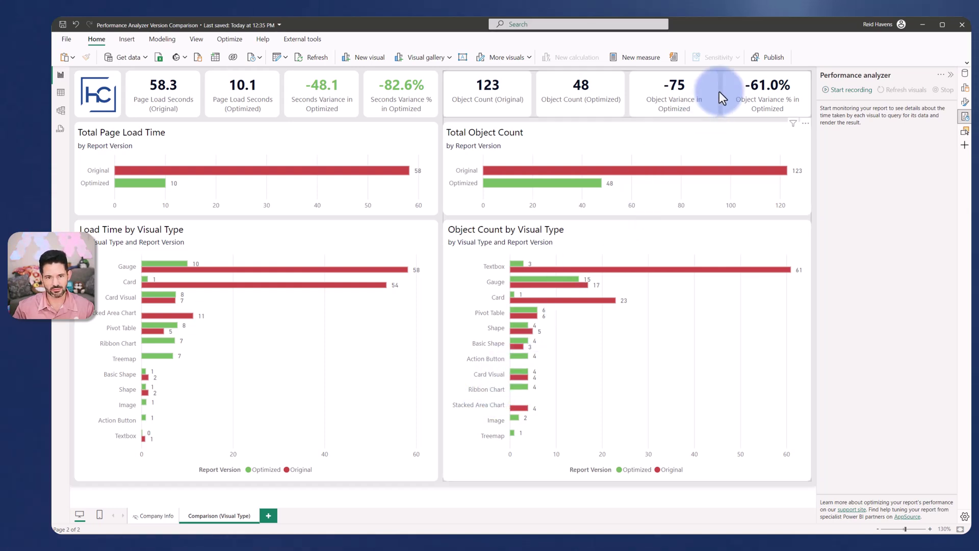
pyautogui.click(277, 58)
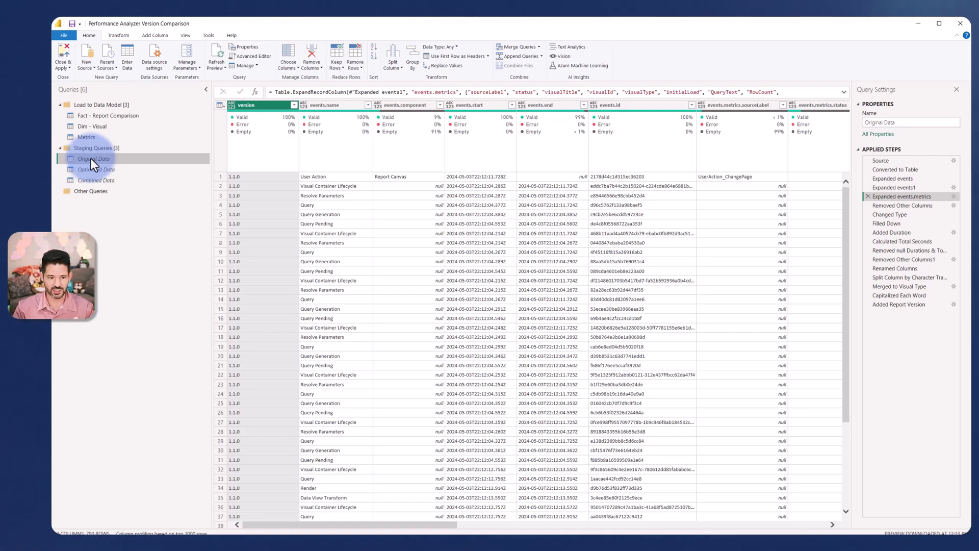
pyautogui.click(917, 23)
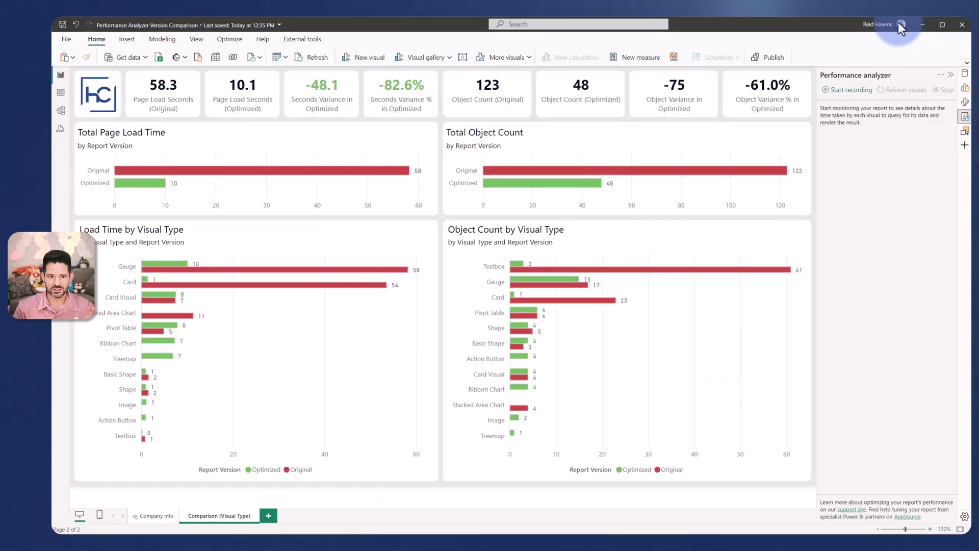
# - Record refreshed load timings for every visual in Performance analyzer, from Logo 143 ms to Object Count Cards 290 ms
pyautogui.click(197, 41)
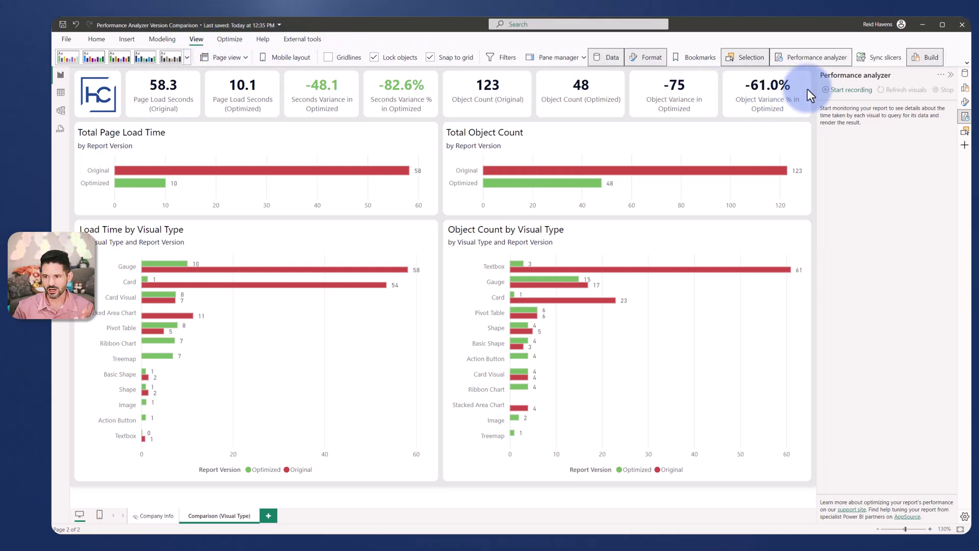
pyautogui.click(830, 91)
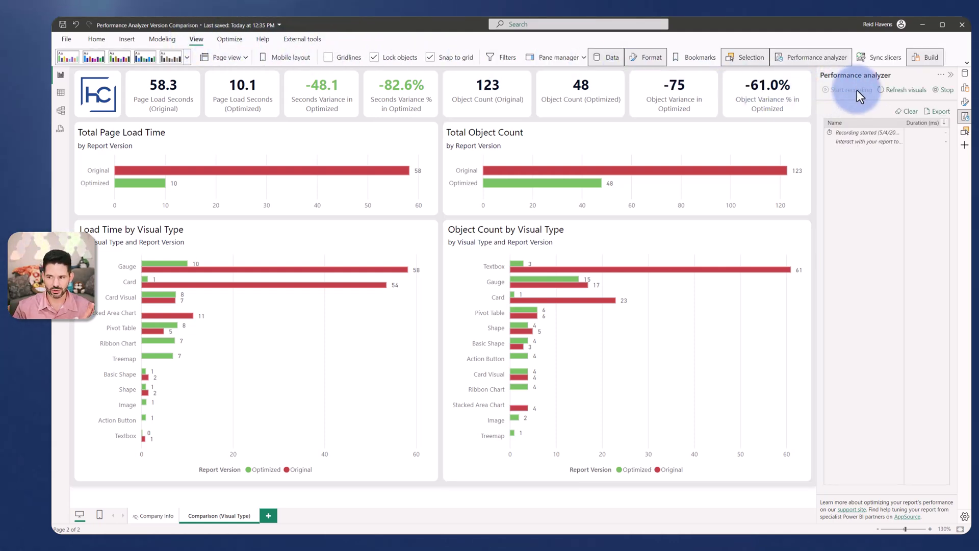
pyautogui.click(904, 89)
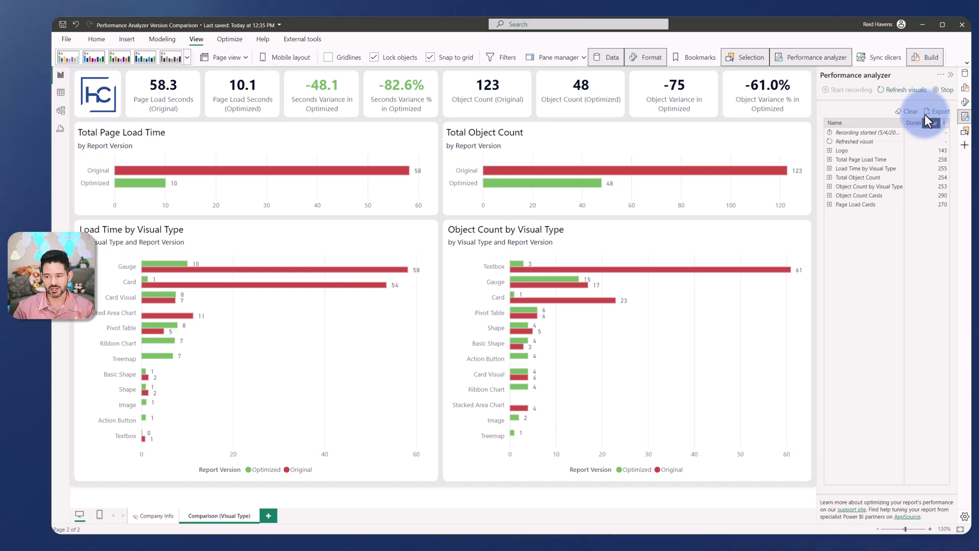
pyautogui.click(89, 42)
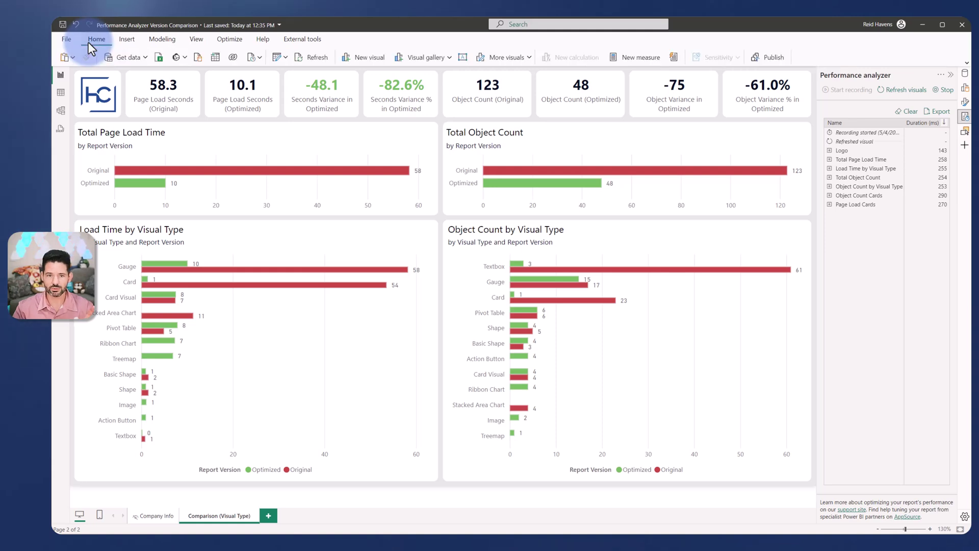
# - Reopen Power Query, check Original Data's JSON source path, then preview Optimized Data's Source step
pyautogui.click(277, 57)
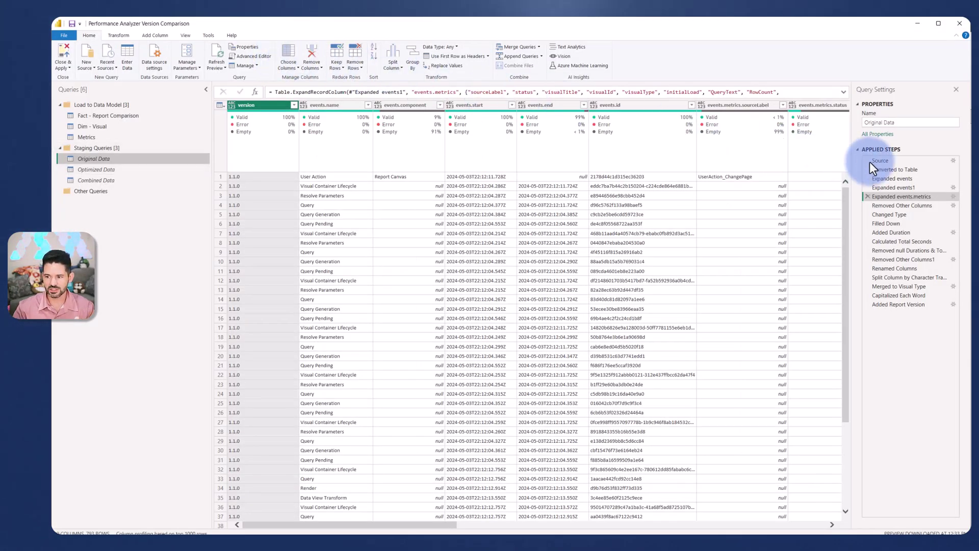
pyautogui.click(886, 164)
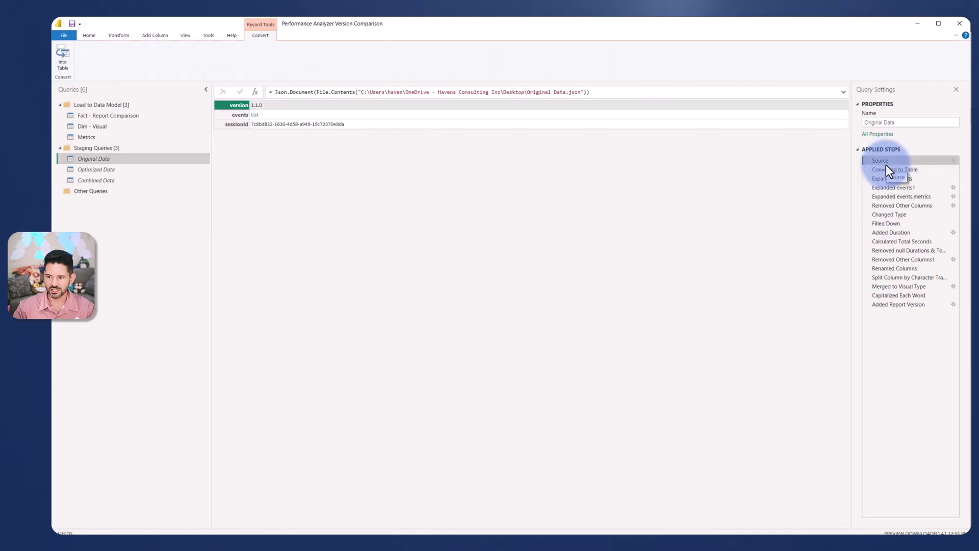
pyautogui.click(952, 160)
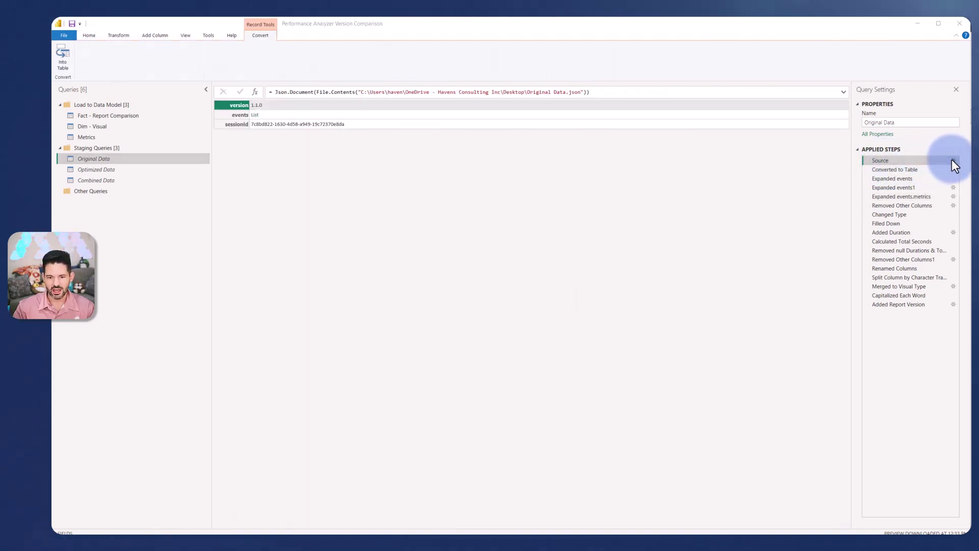
pyautogui.moveTo(280, 257); pyautogui.dragTo(528, 254)
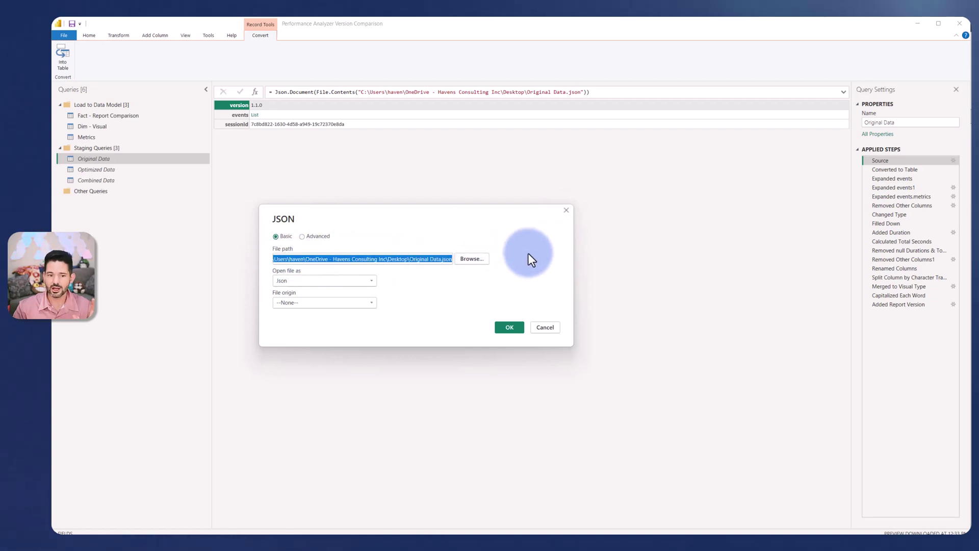
pyautogui.click(553, 326)
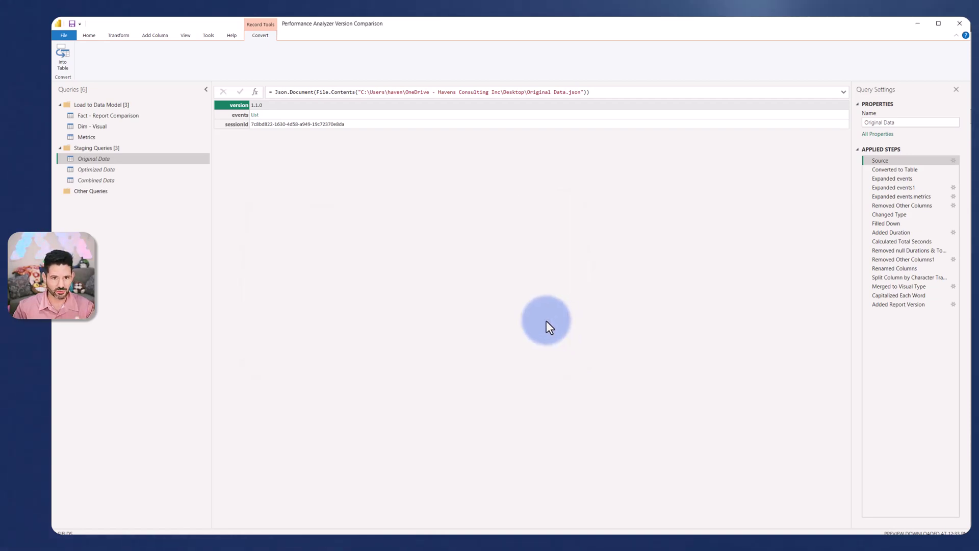
pyautogui.click(97, 169)
pyautogui.click(873, 161)
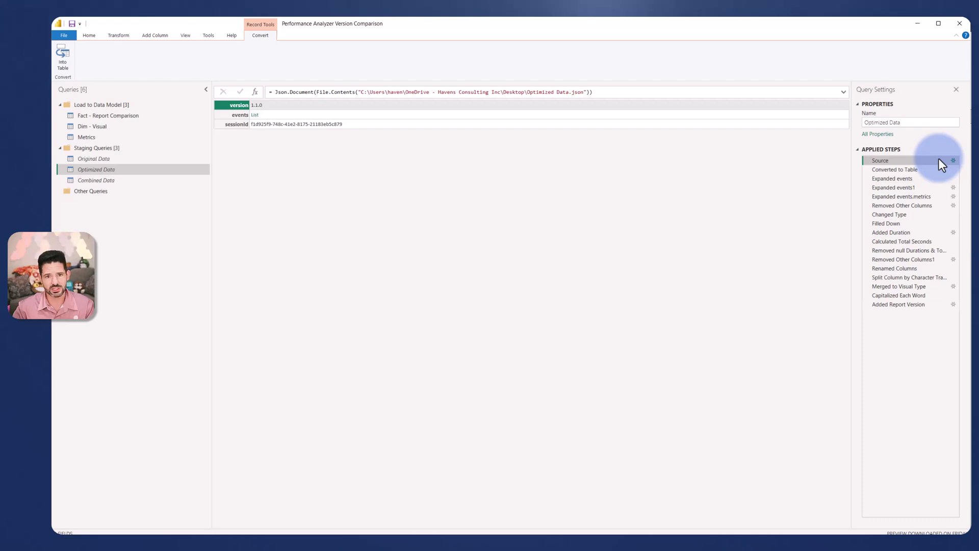
# - Step through Converted to Table, the three events expansions, and Removed Other Columns for Optimized Data
pyautogui.click(886, 170)
pyautogui.click(887, 177)
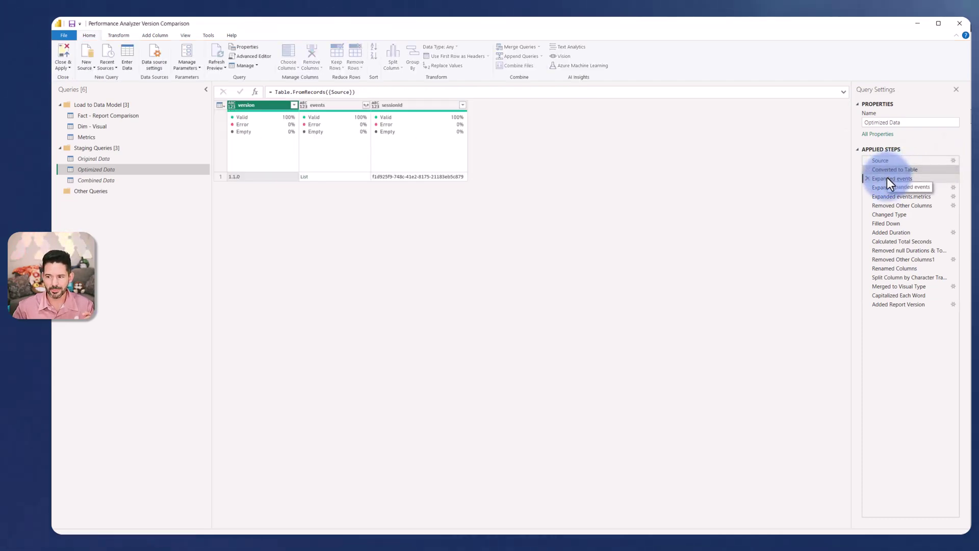
pyautogui.click(902, 187)
pyautogui.click(904, 198)
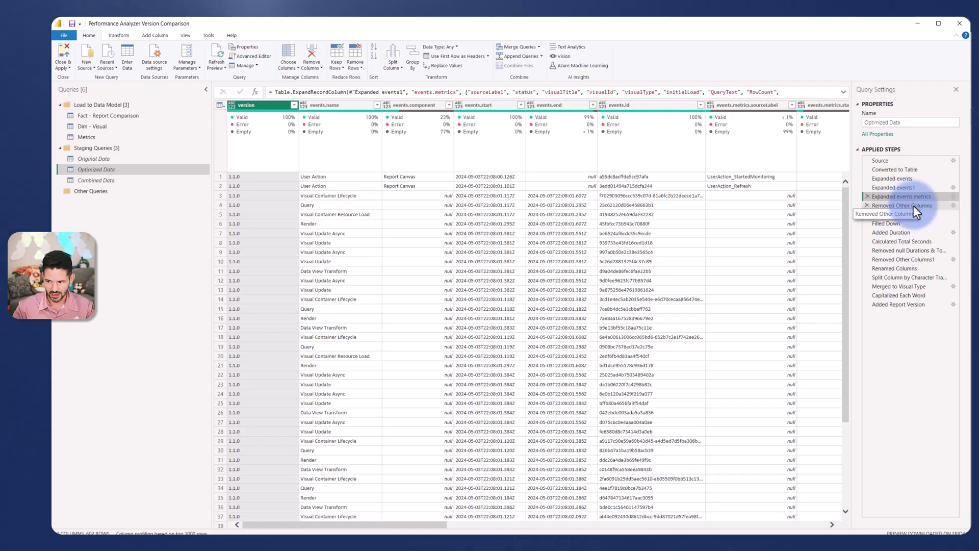
pyautogui.click(914, 205)
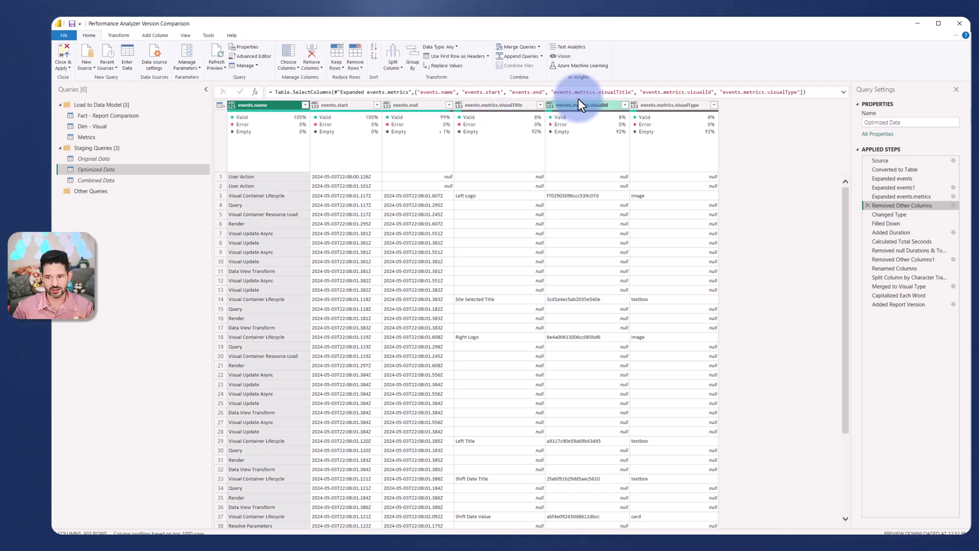
# - Review Changed Type and Filled Down, then open Added Duration's formula [events.end] - [events.start]
pyautogui.click(885, 214)
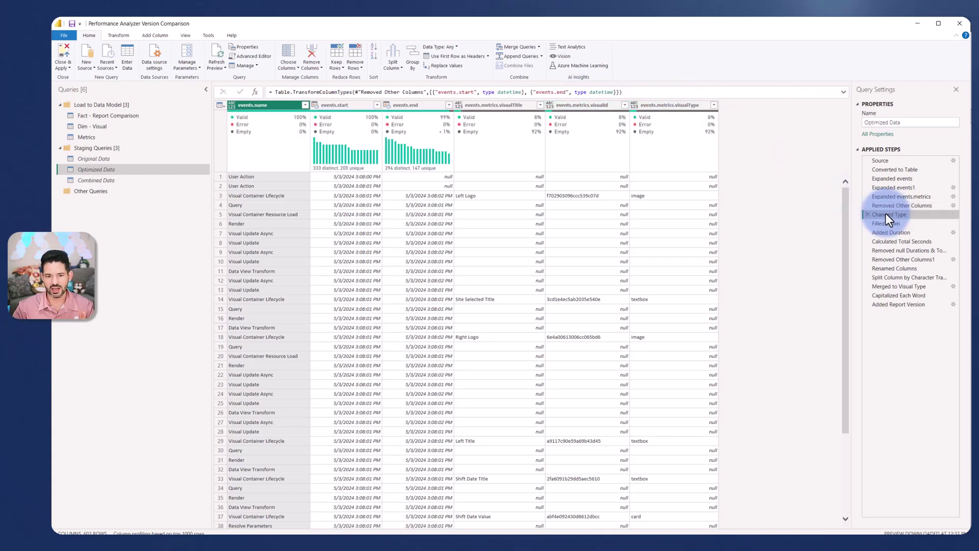
pyautogui.click(410, 105)
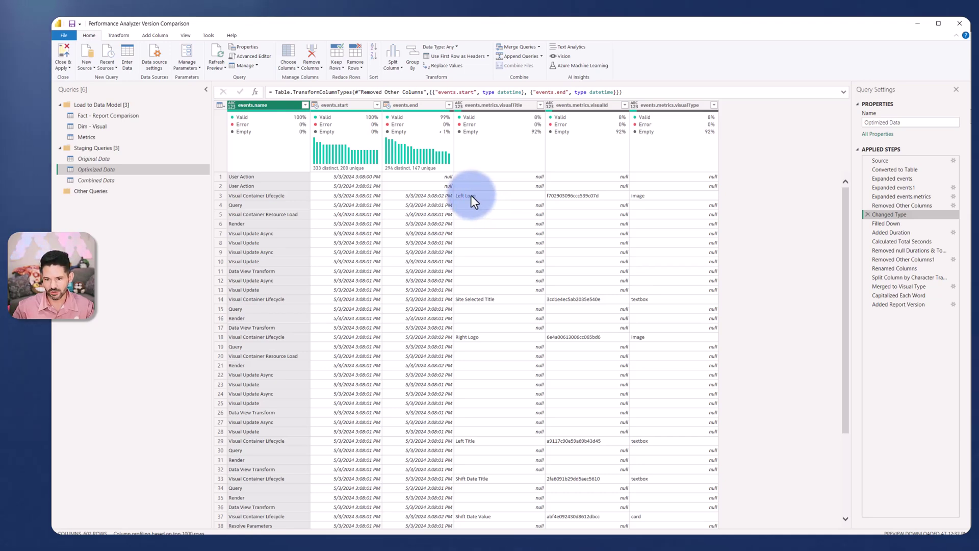
pyautogui.click(888, 223)
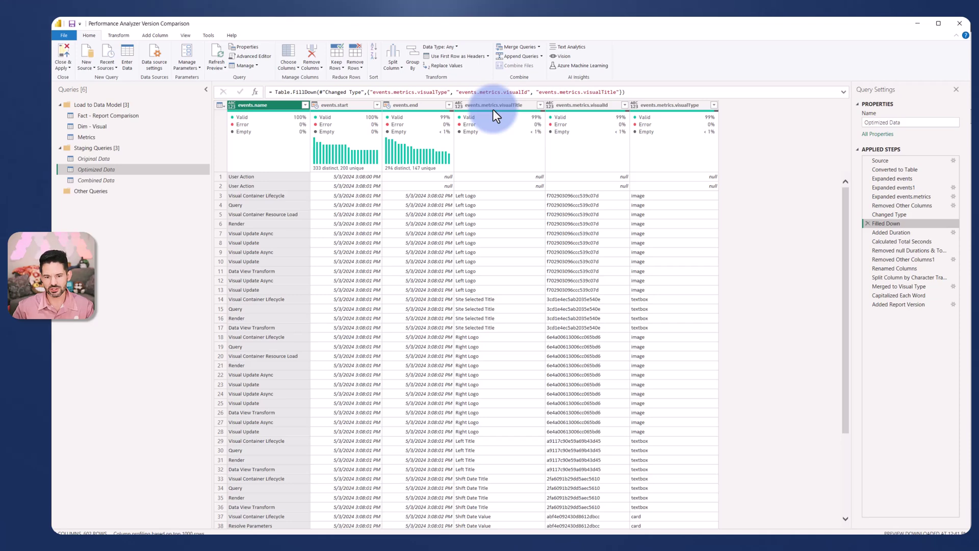
pyautogui.click(896, 232)
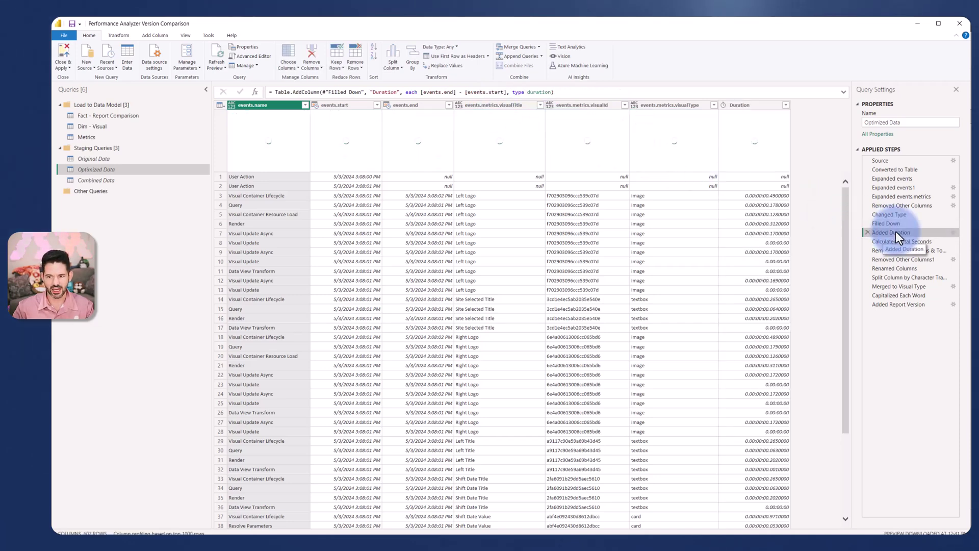
pyautogui.click(953, 232)
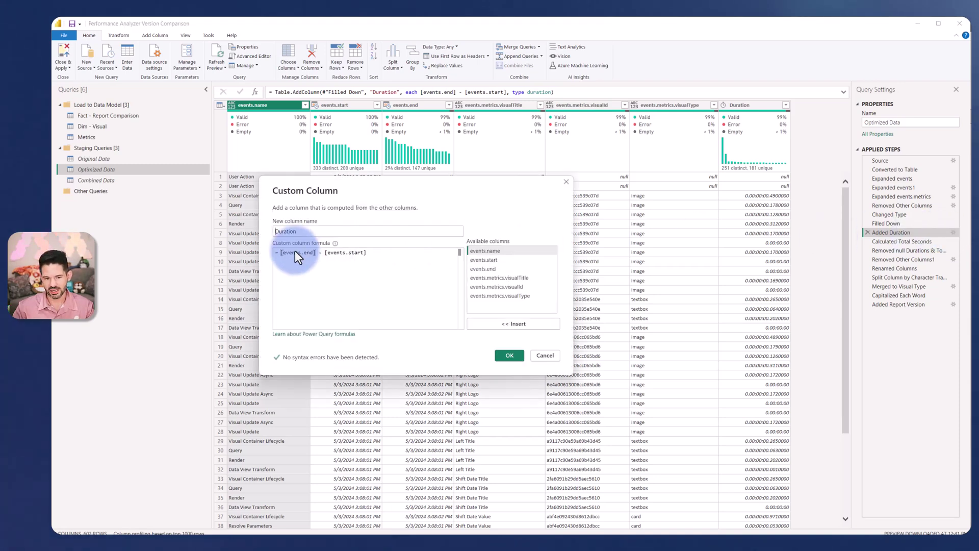
# - Close the Custom Column dialog and convert Duration to total seconds, giving values like 0.49 and 0.178
pyautogui.click(544, 355)
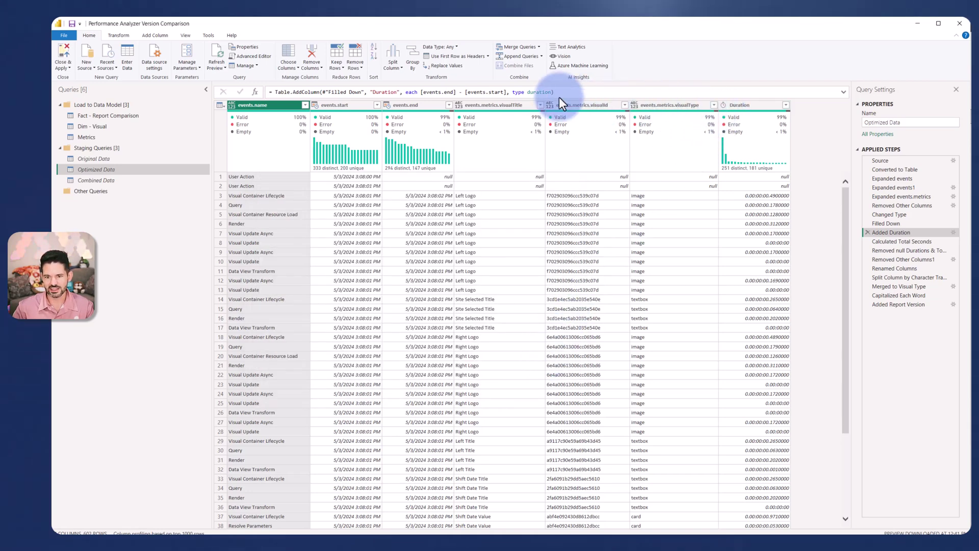
pyautogui.doubleClick(540, 94)
pyautogui.press('Escape')
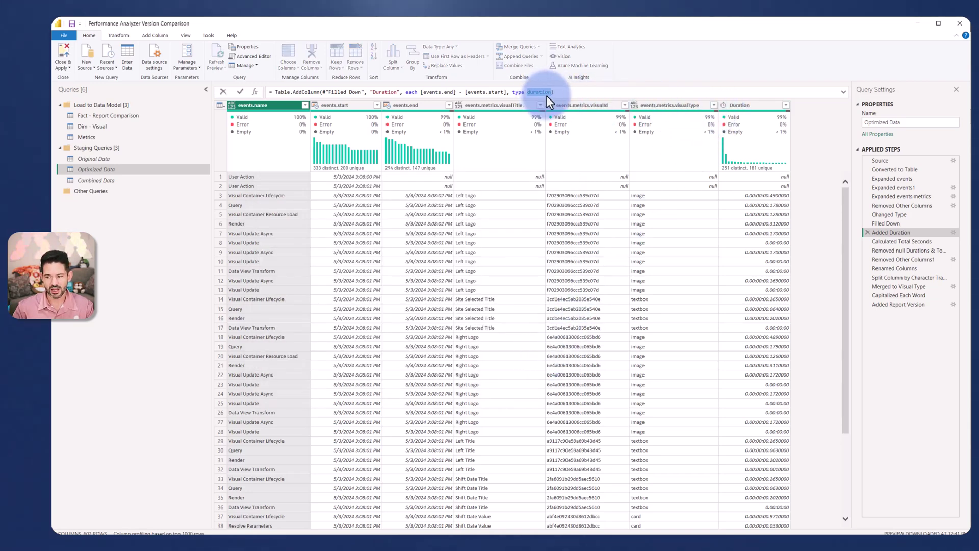
pyautogui.rightClick(745, 105)
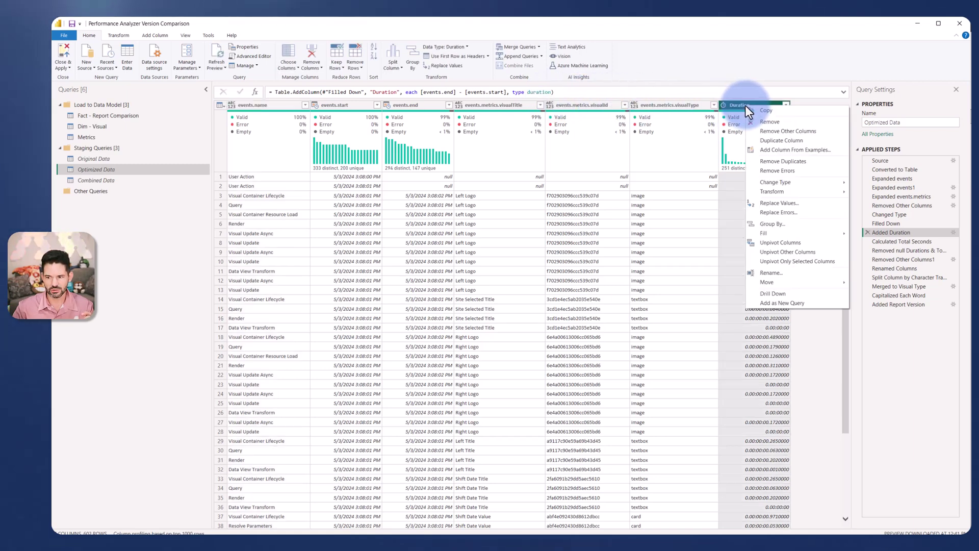
pyautogui.moveTo(769, 195)
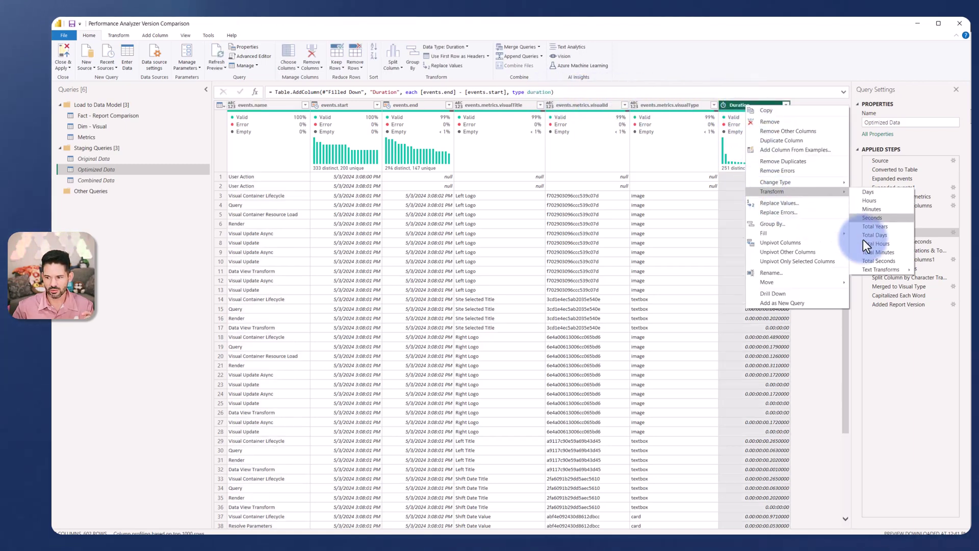
pyautogui.click(890, 261)
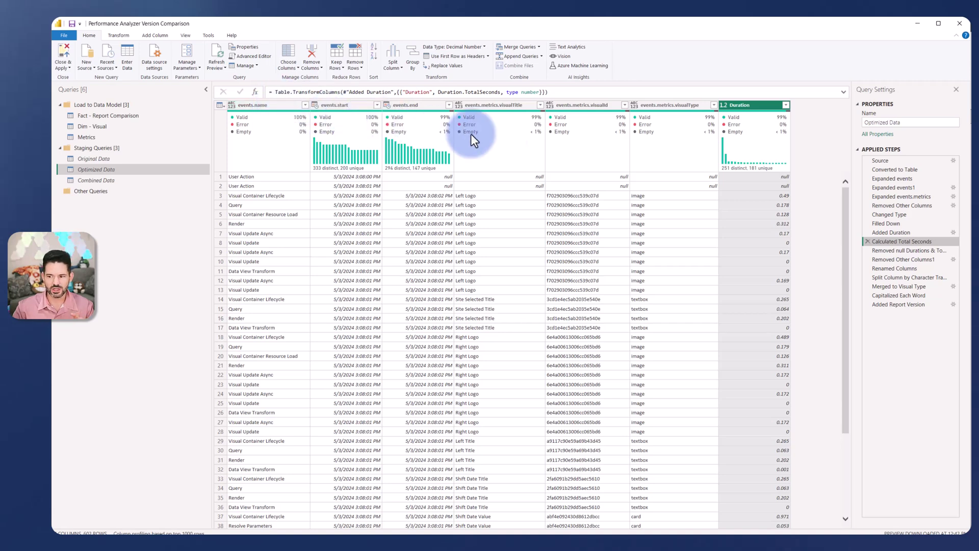
pyautogui.click(785, 185)
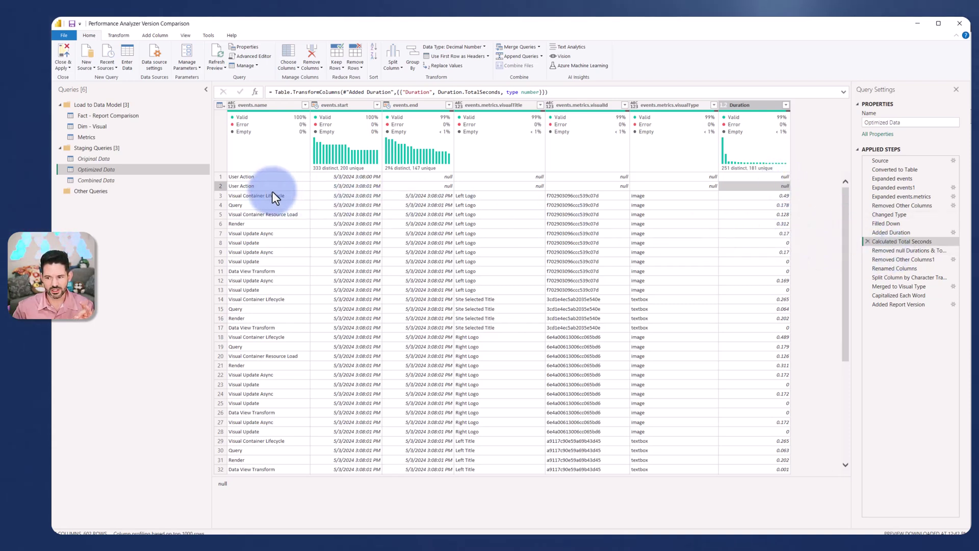
pyautogui.click(220, 196)
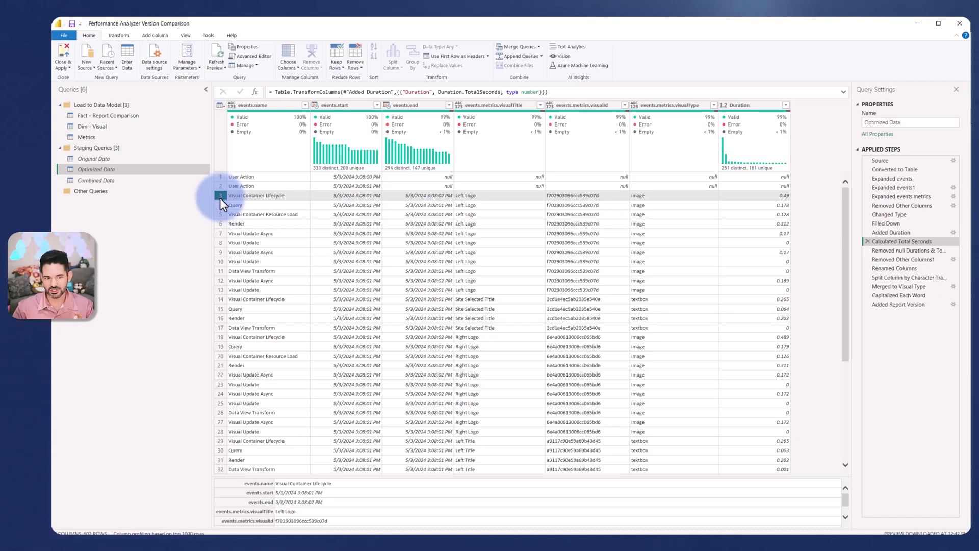
pyautogui.click(220, 205)
pyautogui.click(219, 214)
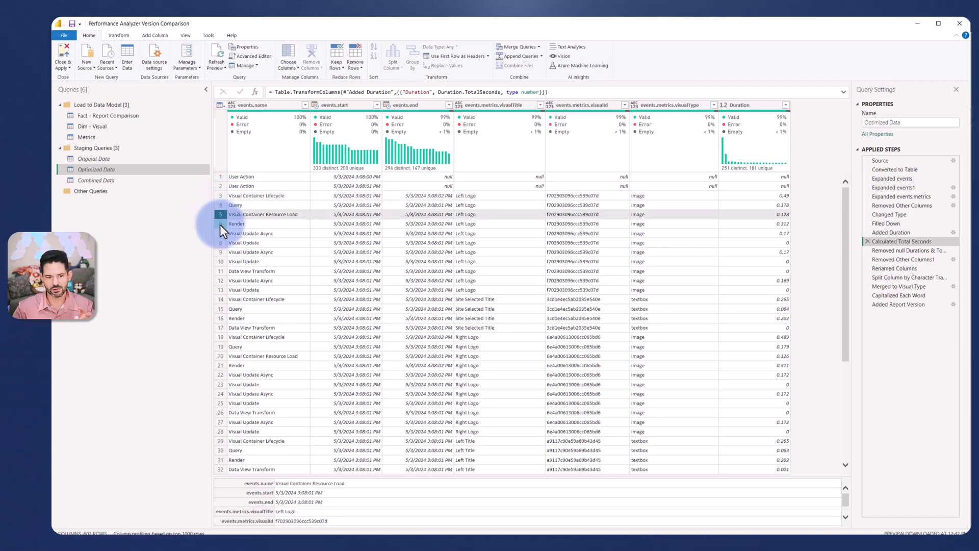
pyautogui.click(220, 224)
pyautogui.click(224, 233)
pyautogui.click(218, 197)
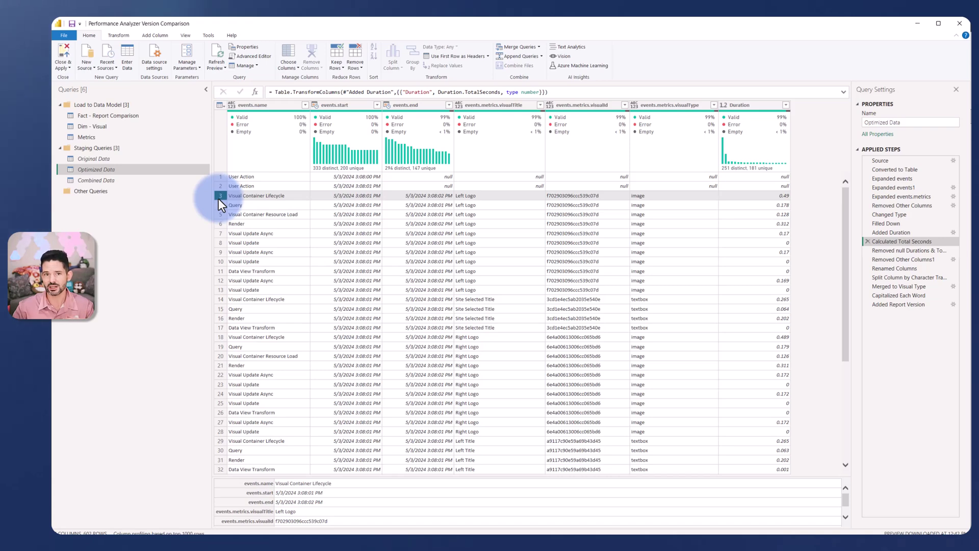
# - Check the null-duration filter and Duration statistics, then preview the five renamed columns
pyautogui.click(912, 249)
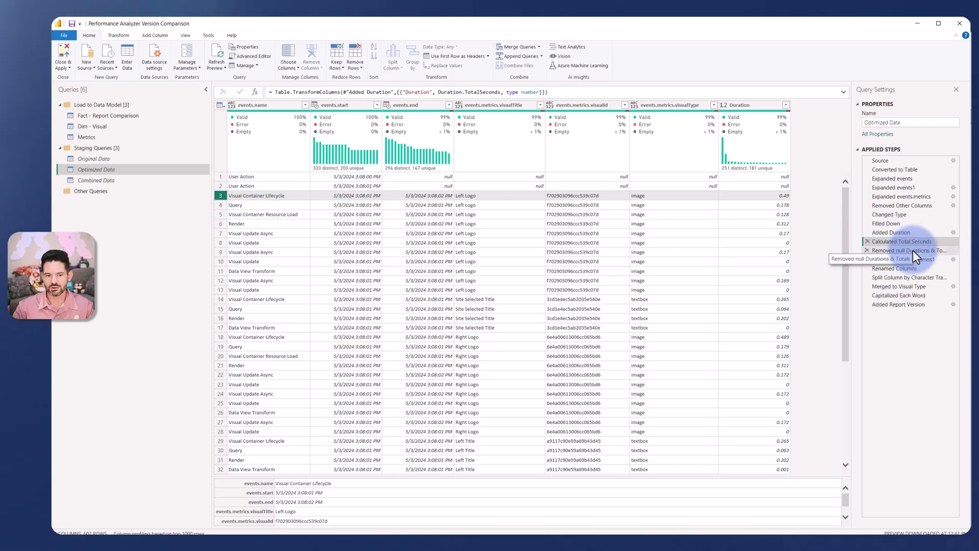
pyautogui.click(306, 105)
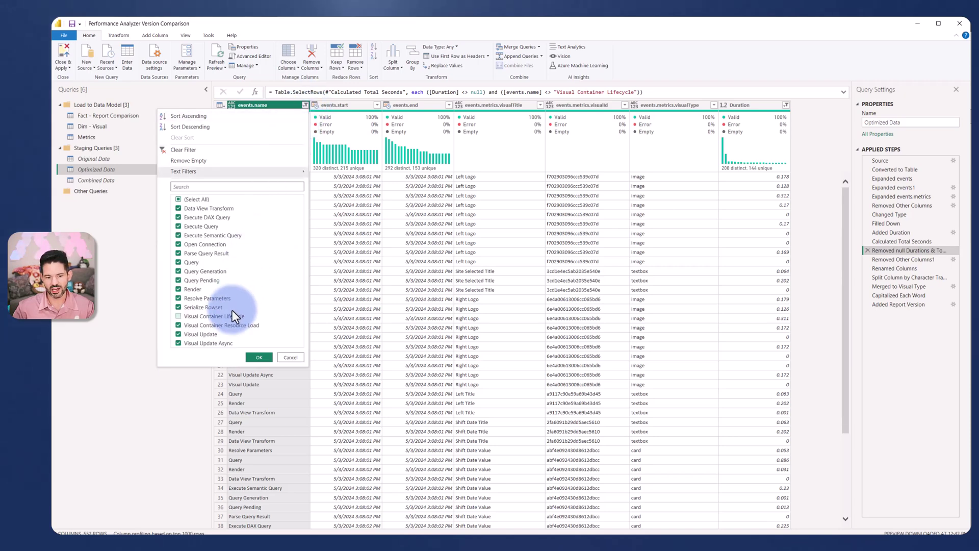
pyautogui.click(289, 357)
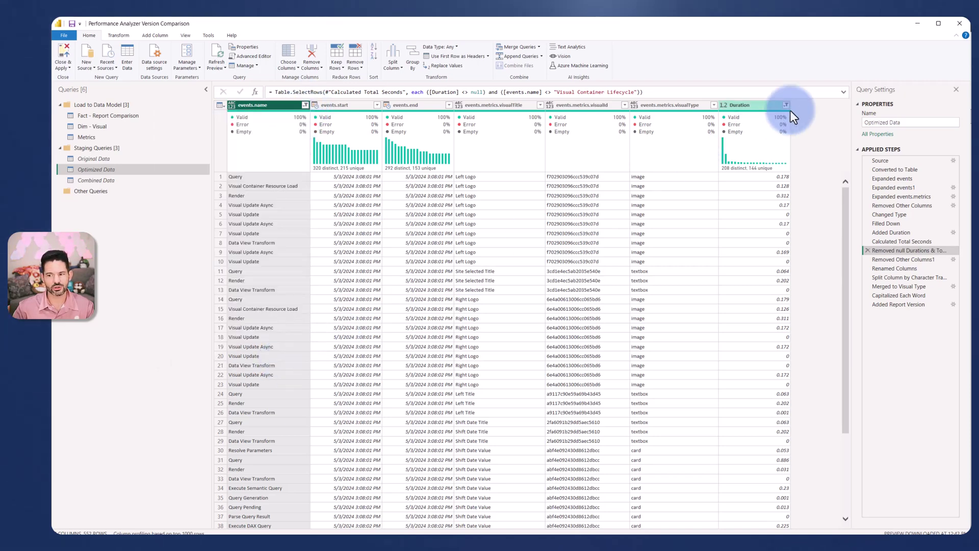
pyautogui.click(754, 102)
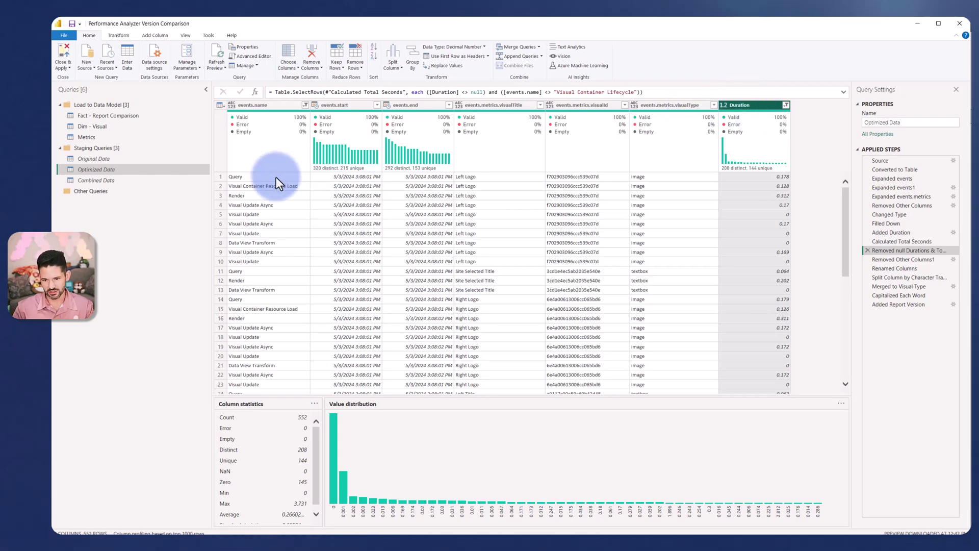
pyautogui.click(885, 259)
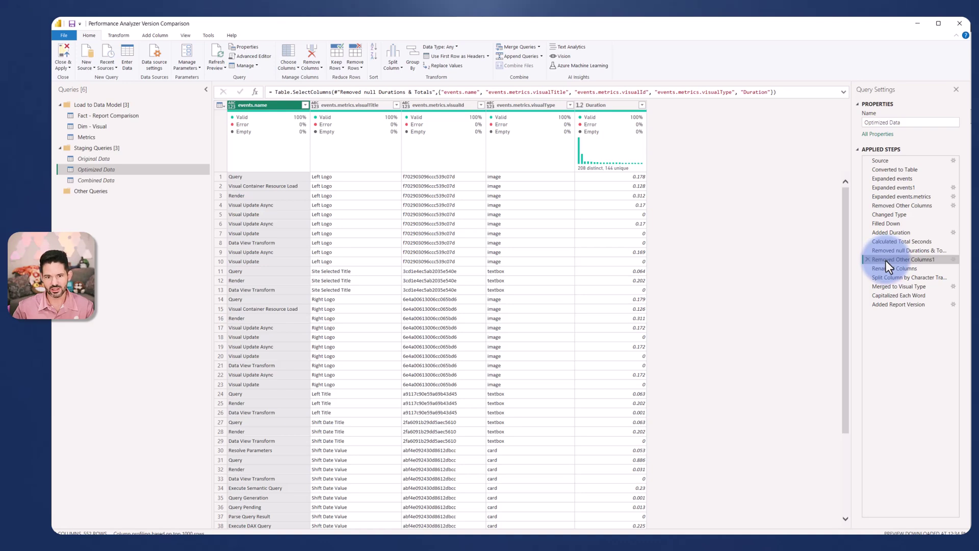
pyautogui.click(887, 269)
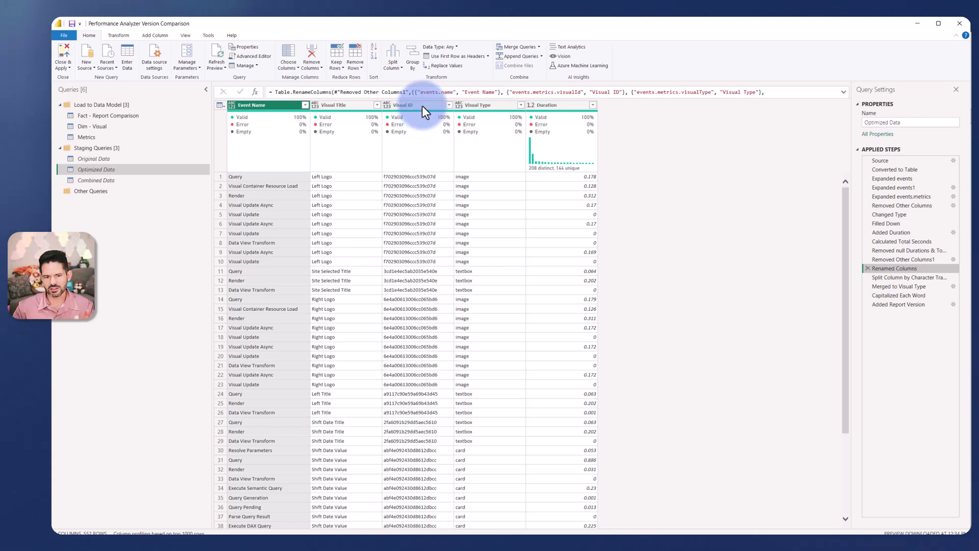
# - Split the Visual Type column by lowercase to uppercase
pyautogui.click(521, 105)
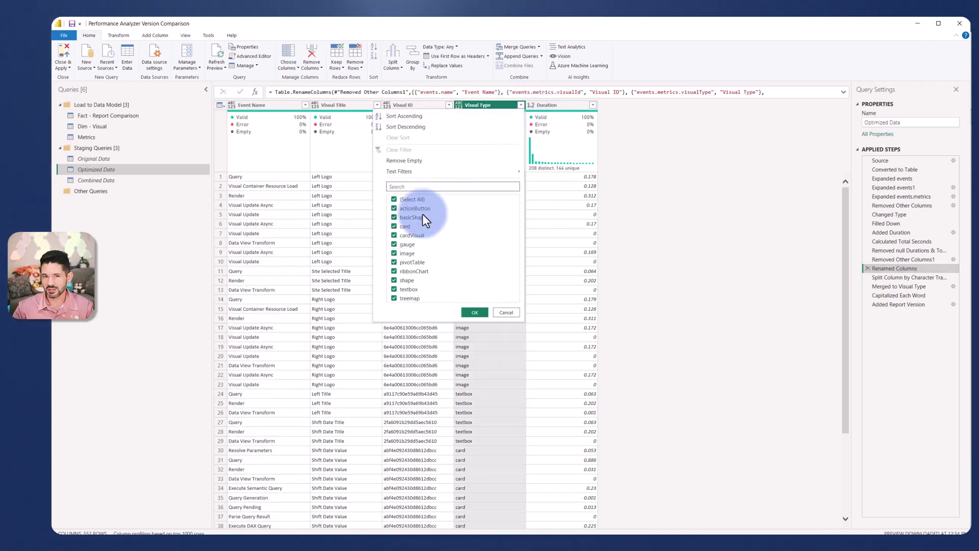
pyautogui.click(506, 311)
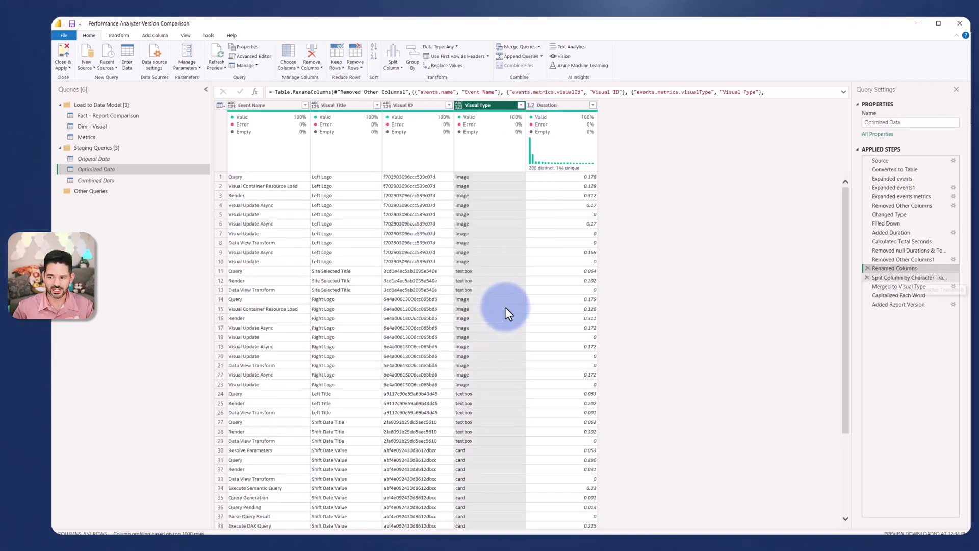
pyautogui.rightClick(489, 107)
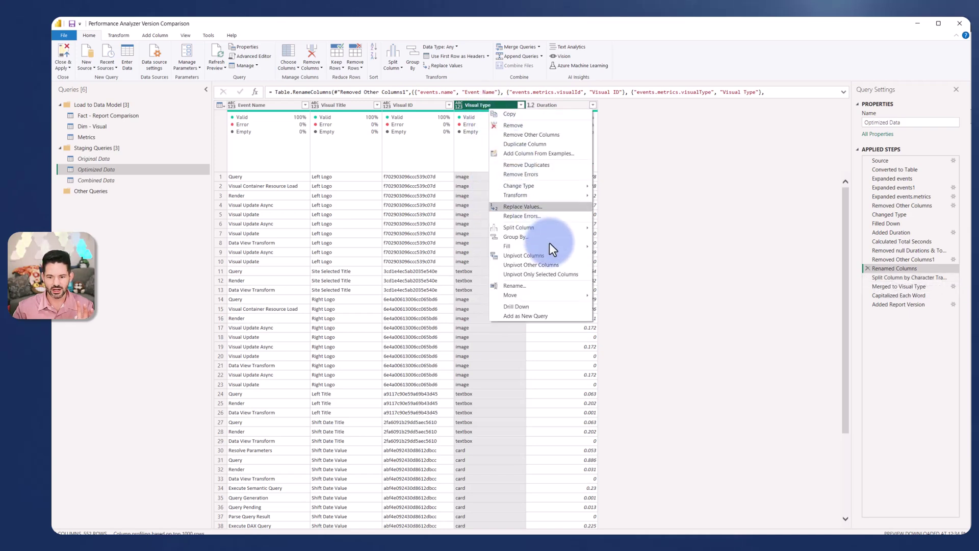
pyautogui.moveTo(541, 229)
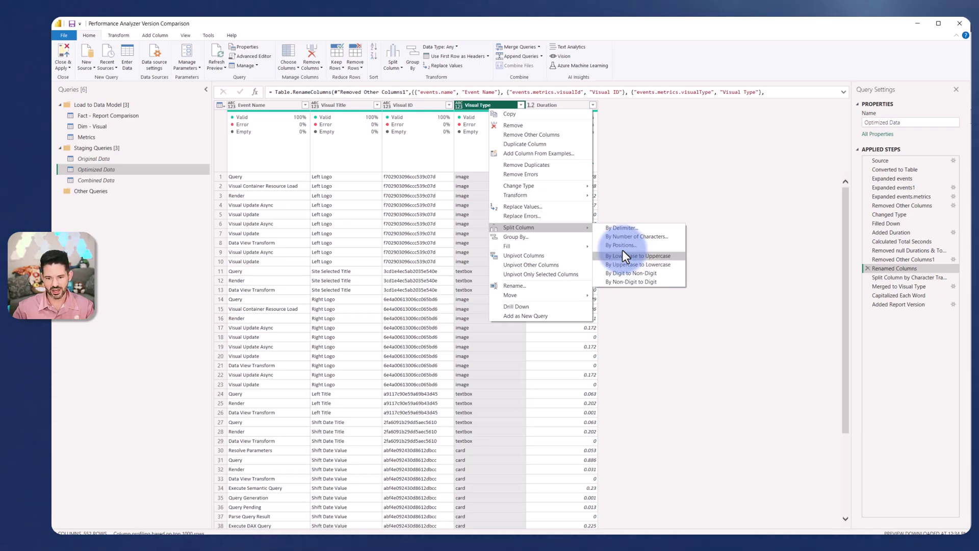
pyautogui.click(890, 278)
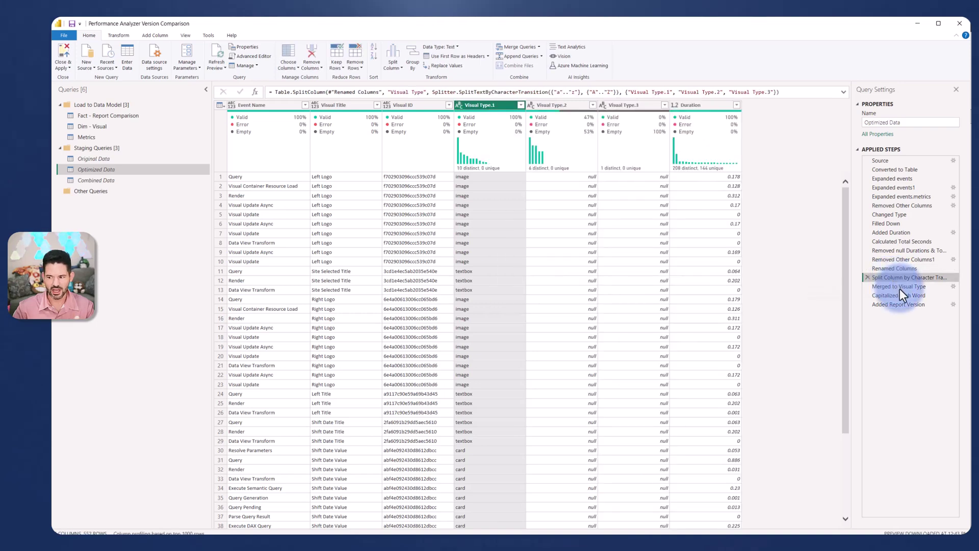
# - Review the space-merged, capitalized Visual Type values and the Report Version = "Optimized" column
pyautogui.click(900, 288)
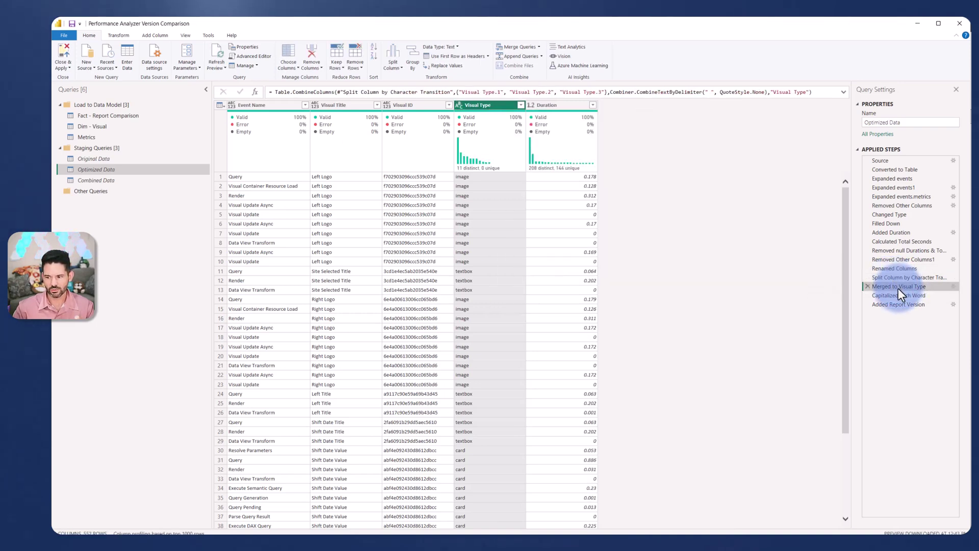
pyautogui.click(522, 105)
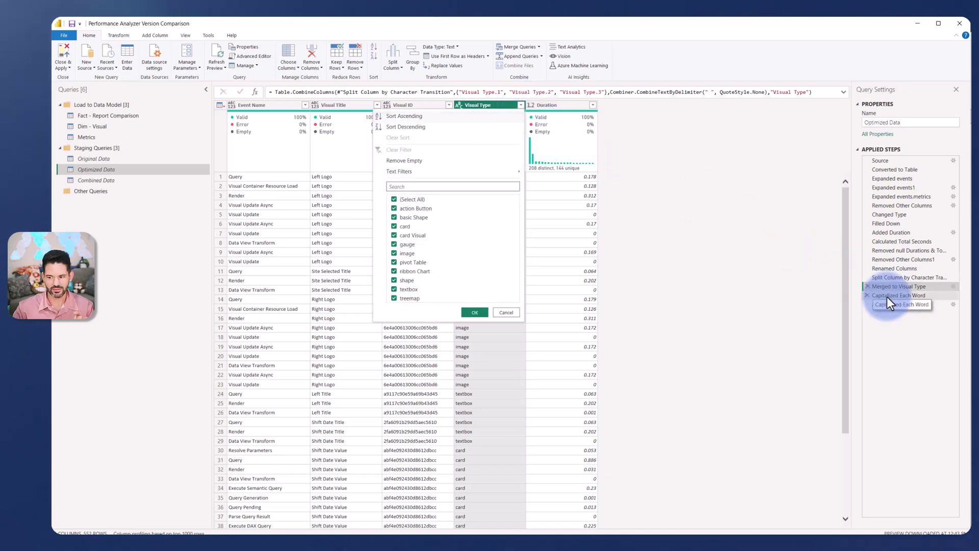
pyautogui.click(886, 295)
pyautogui.click(522, 104)
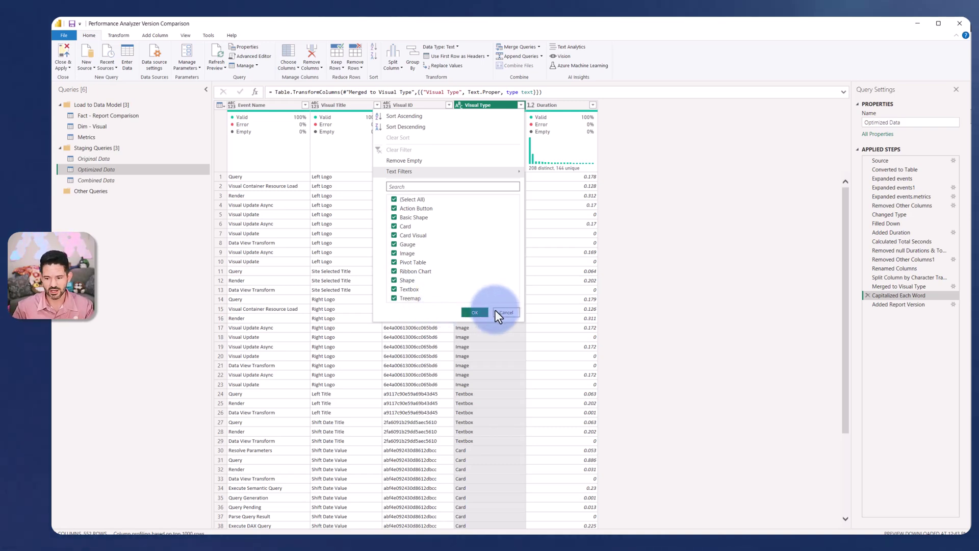
pyautogui.click(480, 312)
pyautogui.click(903, 307)
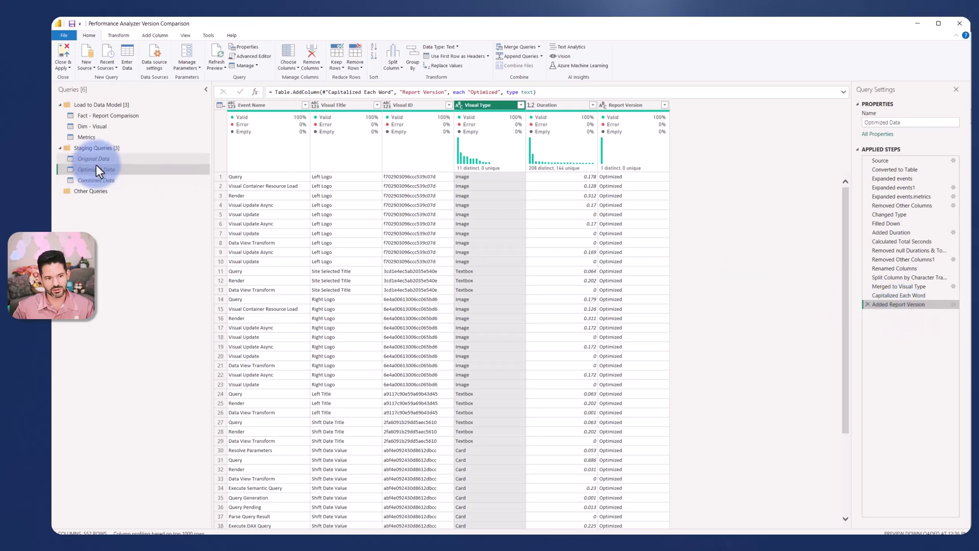
# - Inspect the Fact - Report Comparison Source step referencing Combined Data, then open Combined Data
pyautogui.click(95, 116)
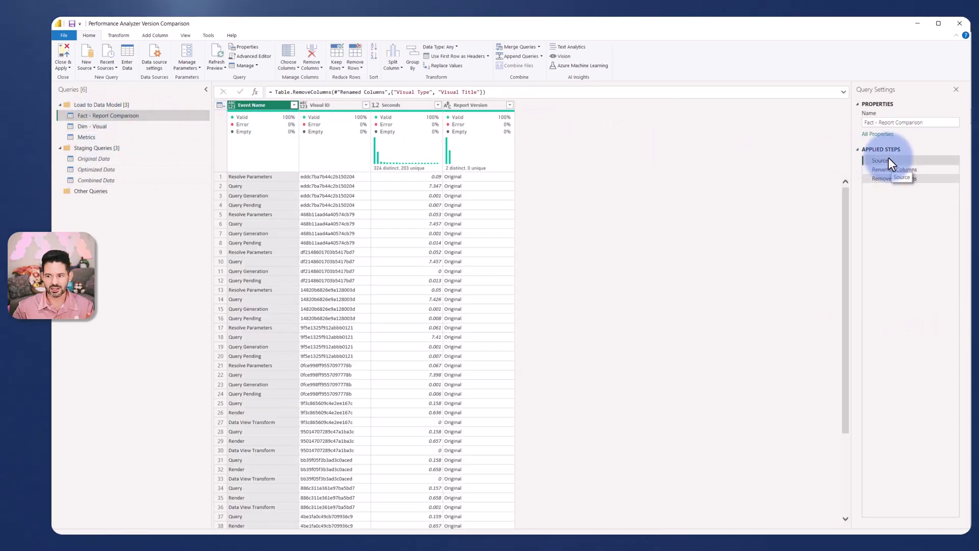
pyautogui.click(888, 160)
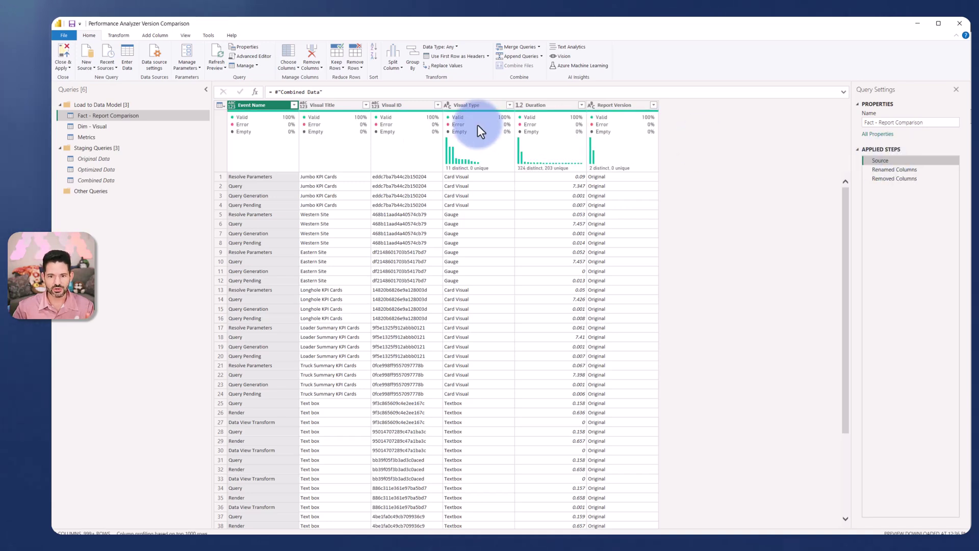
pyautogui.moveTo(478, 125)
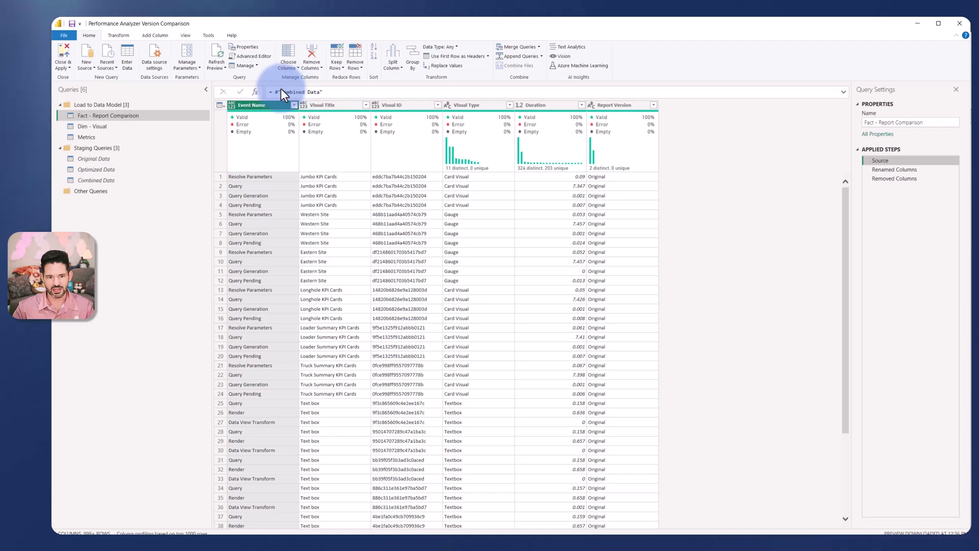
pyautogui.moveTo(276, 91); pyautogui.dragTo(345, 95)
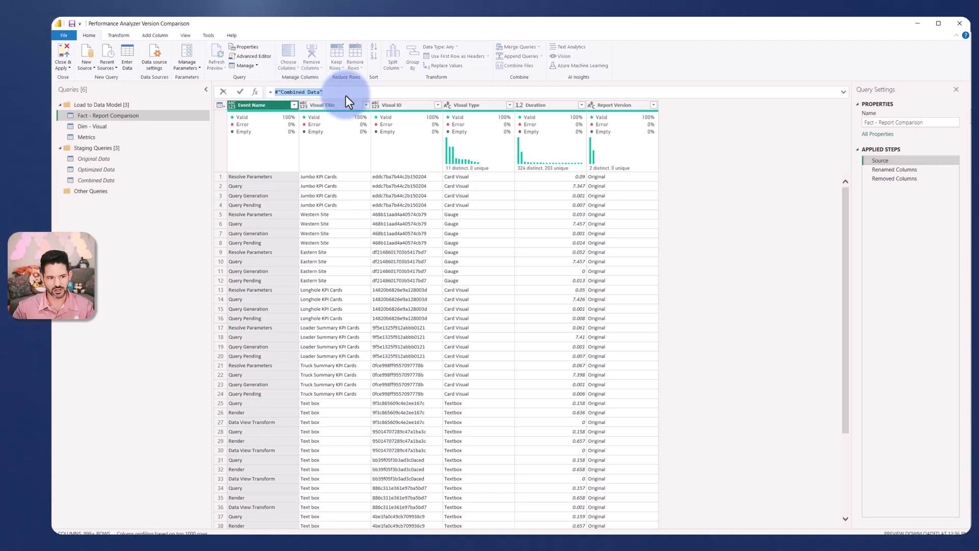
pyautogui.click(91, 179)
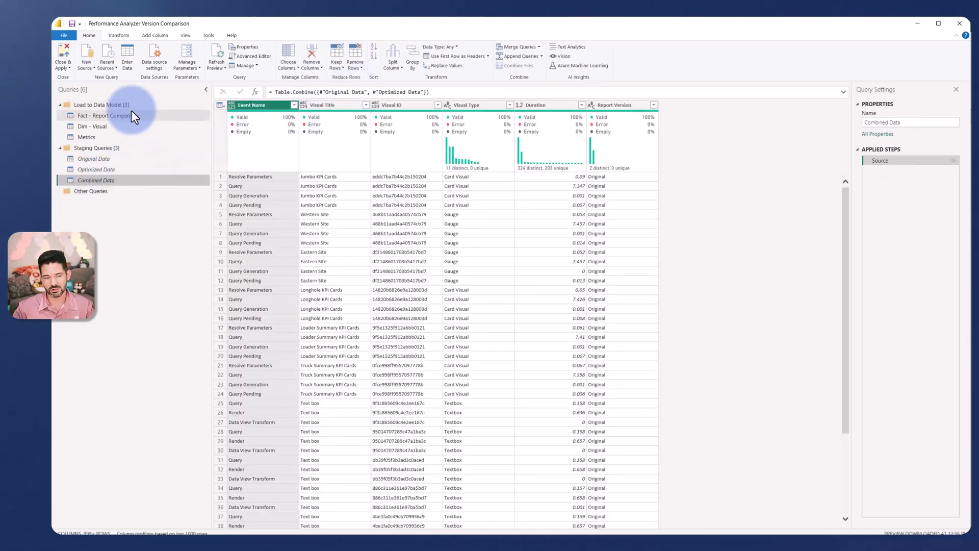
# - Profile Dim - Visual's Visual Type and Visual Title columns, then return to the report
pyautogui.click(99, 127)
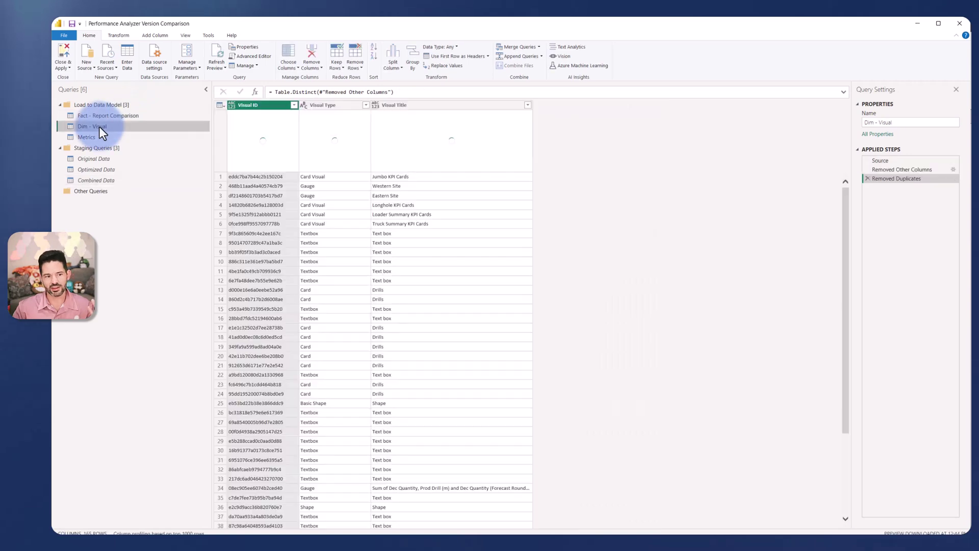
pyautogui.click(329, 104)
pyautogui.click(392, 105)
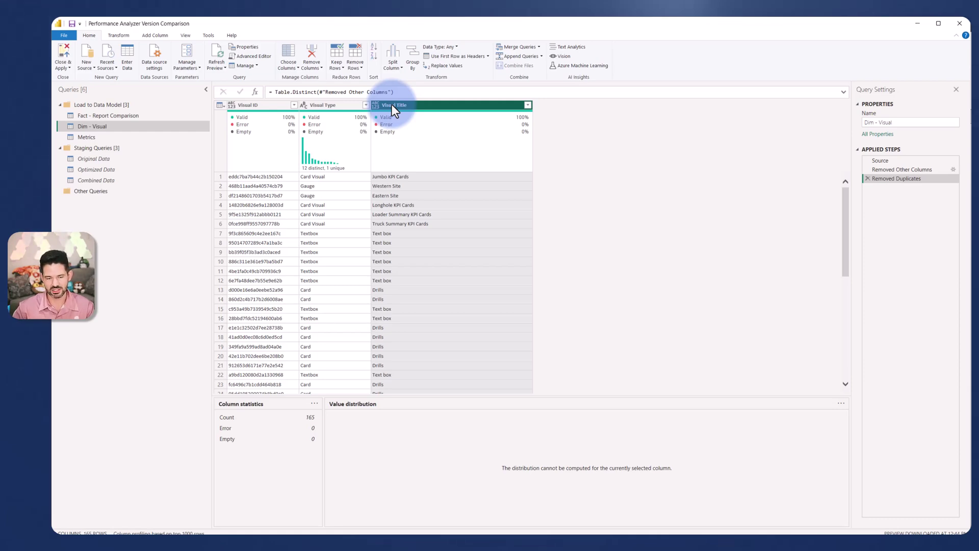
pyautogui.click(918, 23)
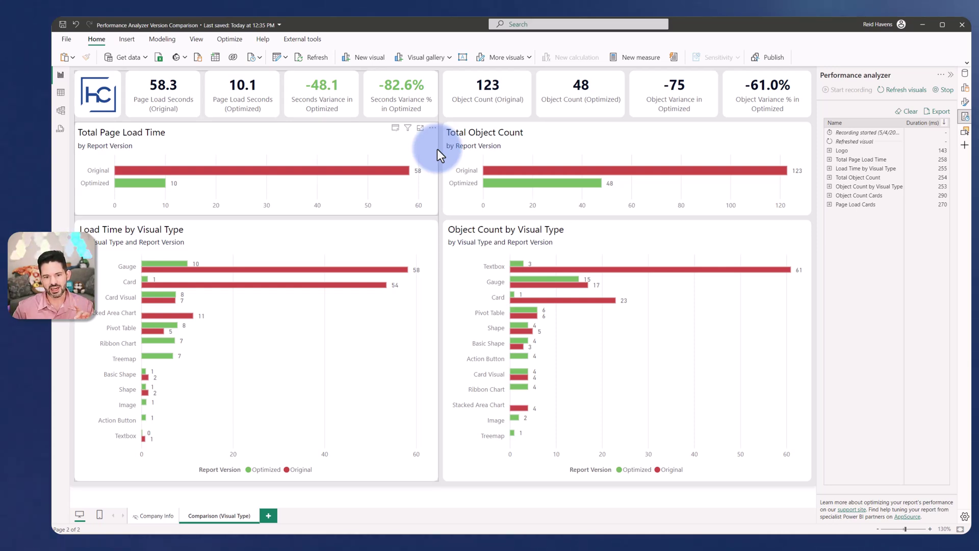
pyautogui.click(60, 92)
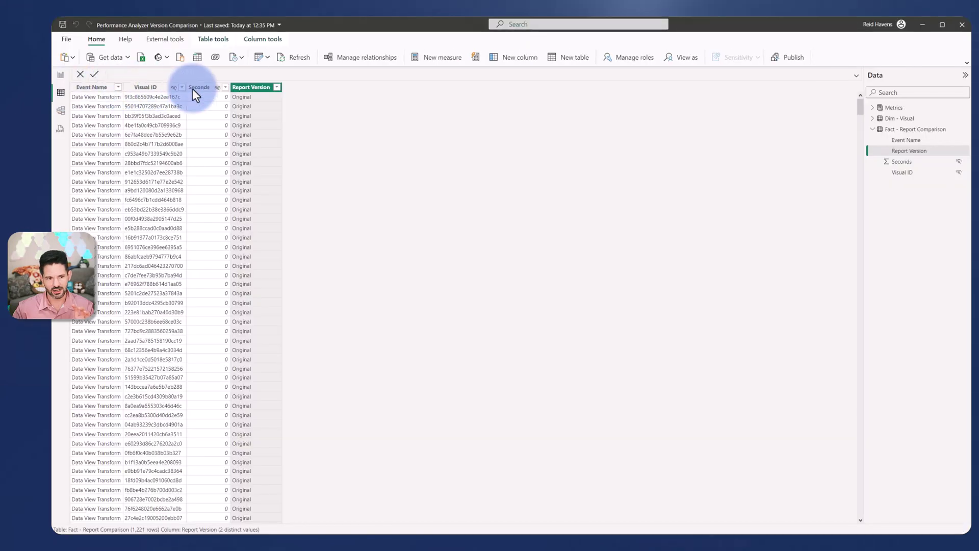
pyautogui.click(207, 89)
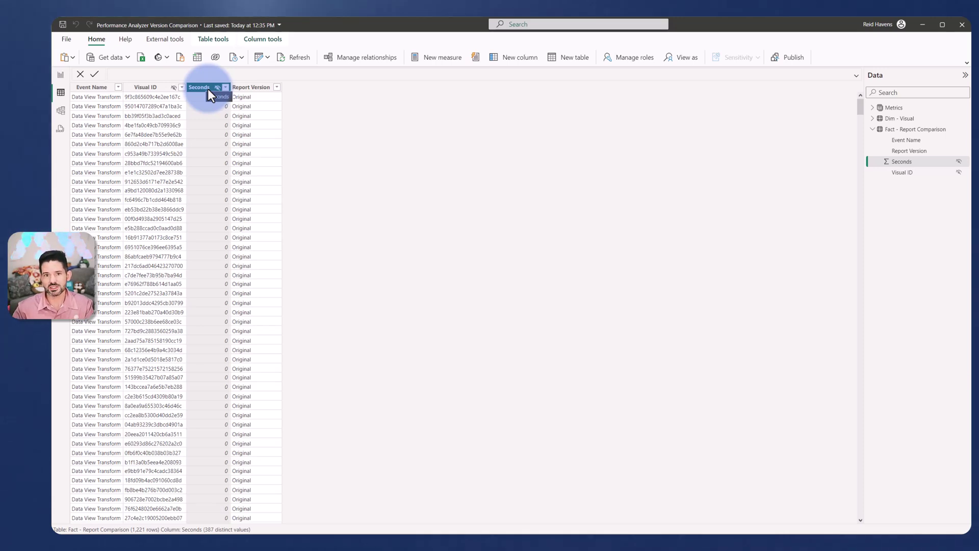
pyautogui.click(61, 75)
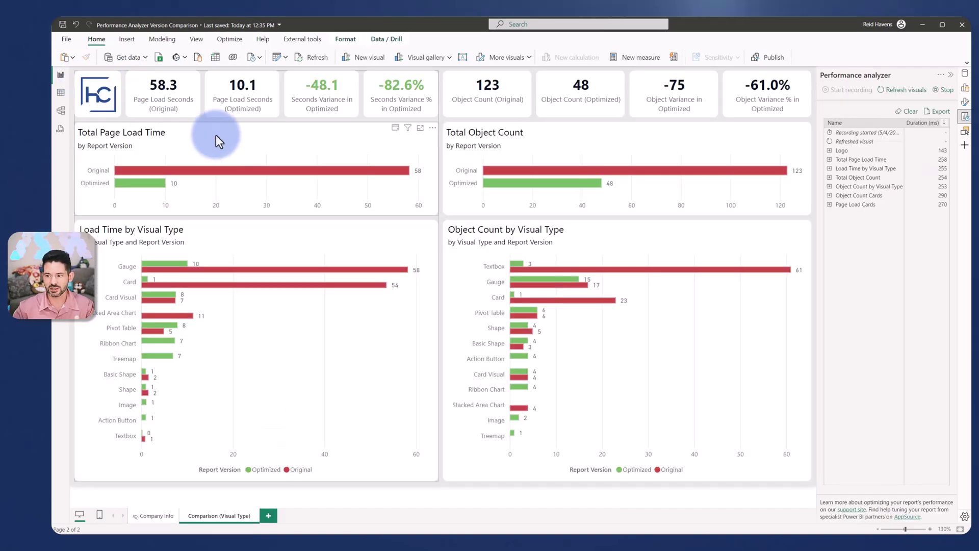
# - Select the Total Page Load Time chart and read Max Seconds (Per Visual)'s MAXX(VALUES('Dim - Visual'[Visual ID]), [Seconds])
pyautogui.click(549, 109)
pyautogui.click(964, 73)
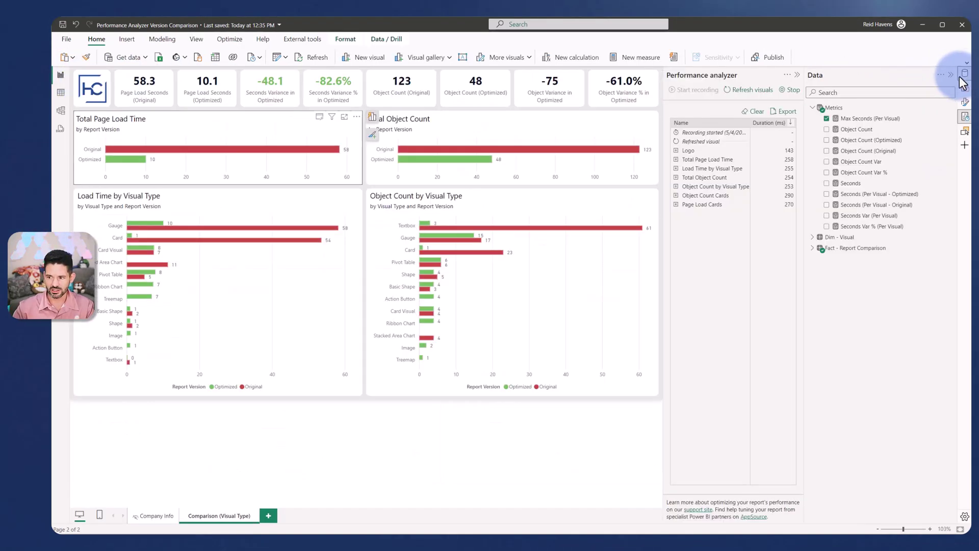
pyautogui.click(860, 117)
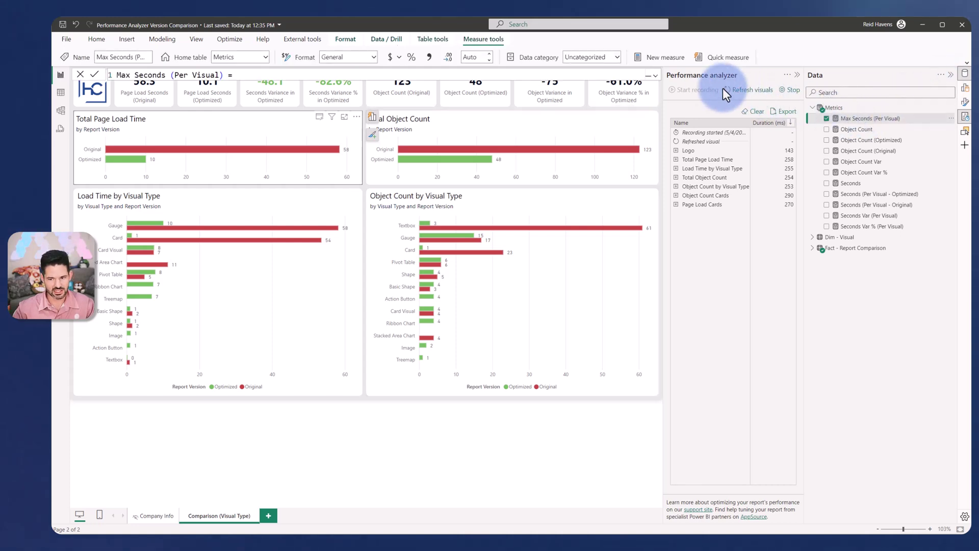
pyautogui.scroll(2, 356, 92)
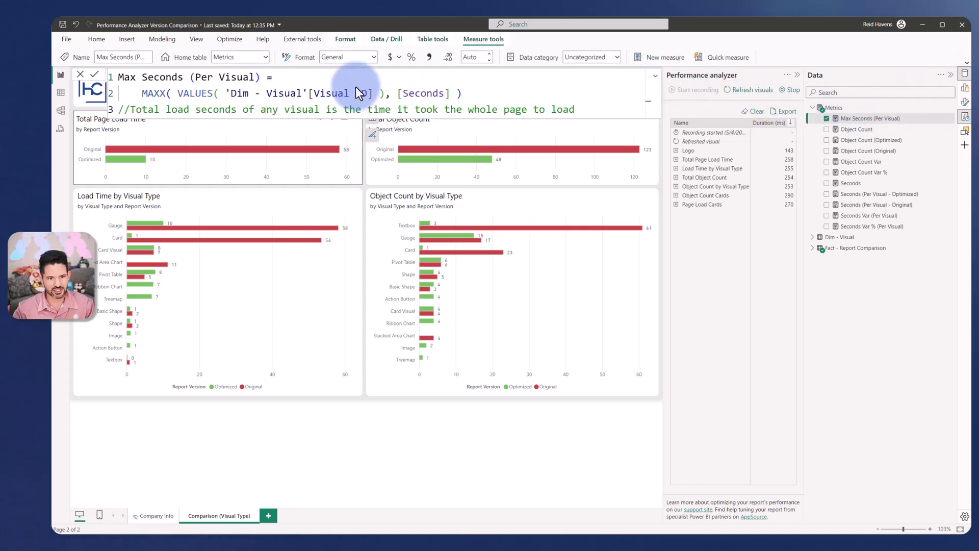
pyautogui.moveTo(178, 97); pyautogui.dragTo(388, 94)
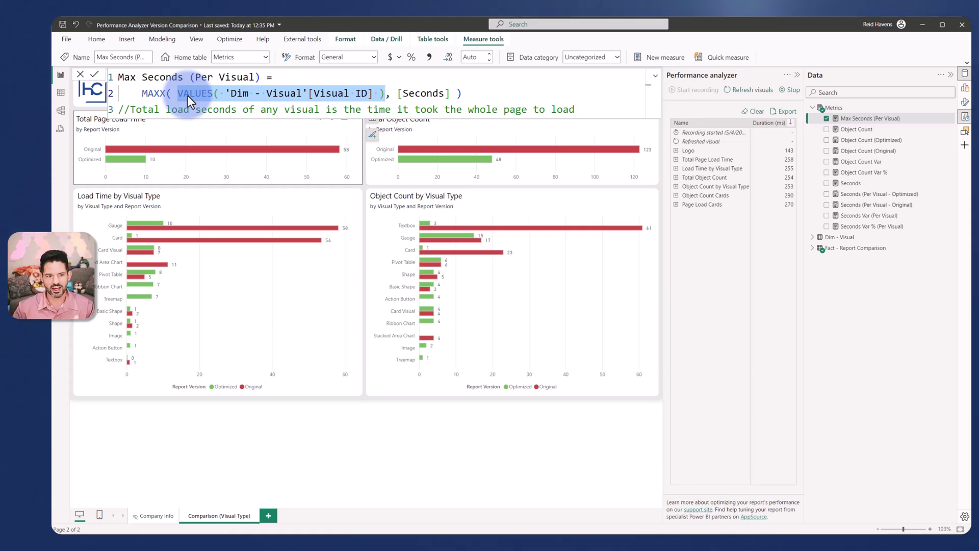
# - Collapse the measure formula, show the chart's Build fields, and close Performance analyzer
pyautogui.click(655, 76)
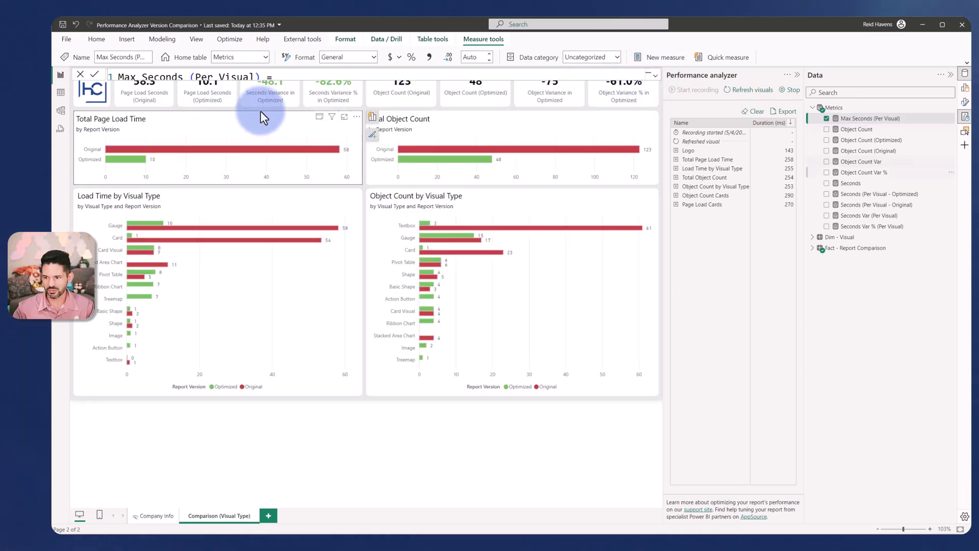
pyautogui.click(964, 89)
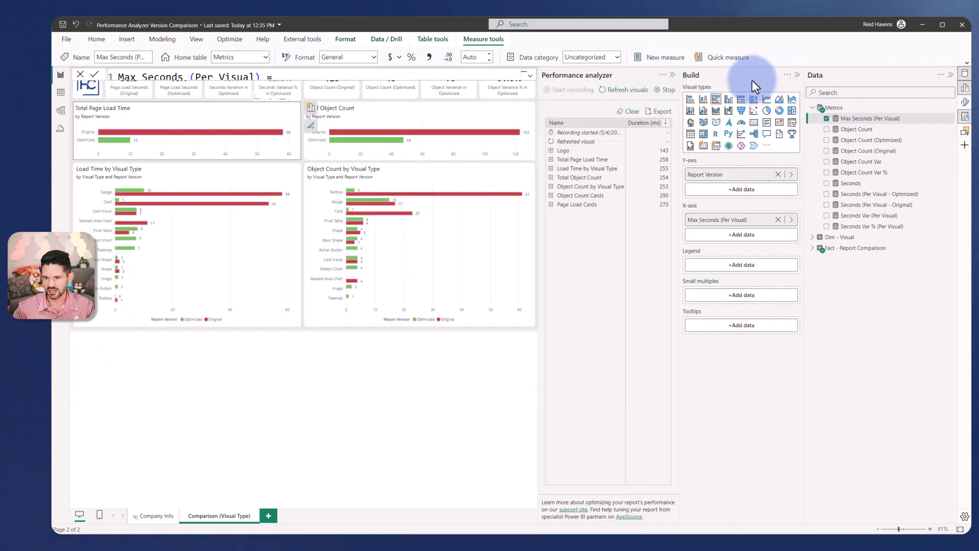
pyautogui.click(674, 76)
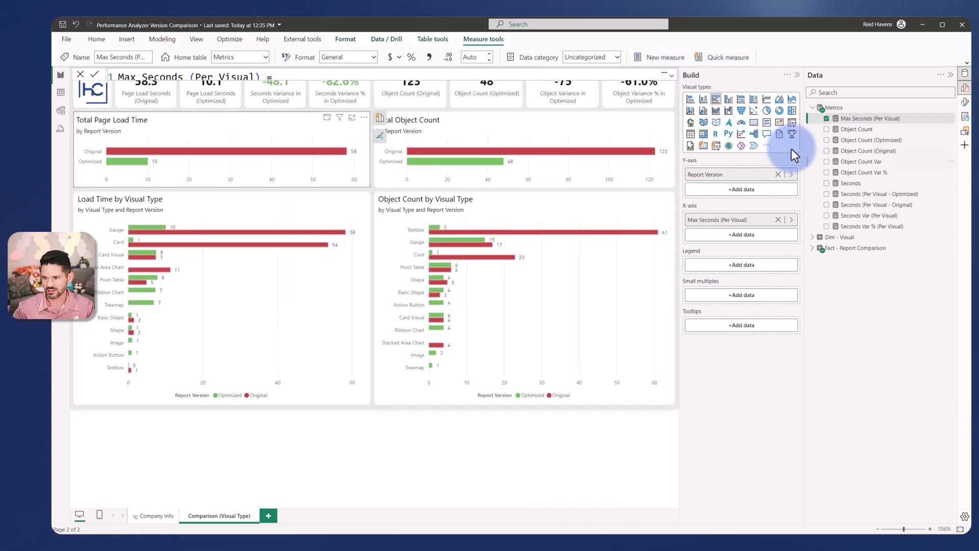
# - Try Seconds in place of Max Seconds (Per Visual) on the chart, then undo both changes
pyautogui.moveTo(843, 183); pyautogui.dragTo(748, 231)
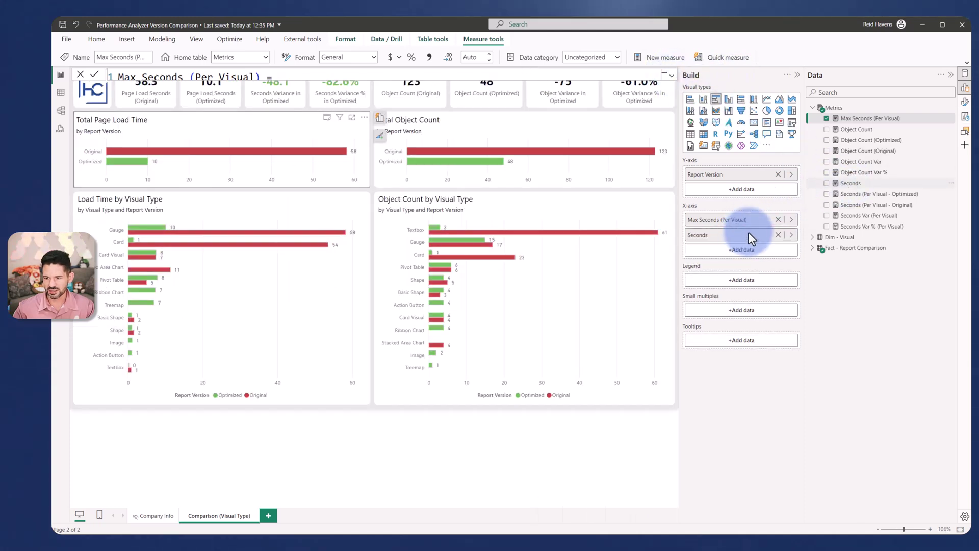
pyautogui.click(778, 219)
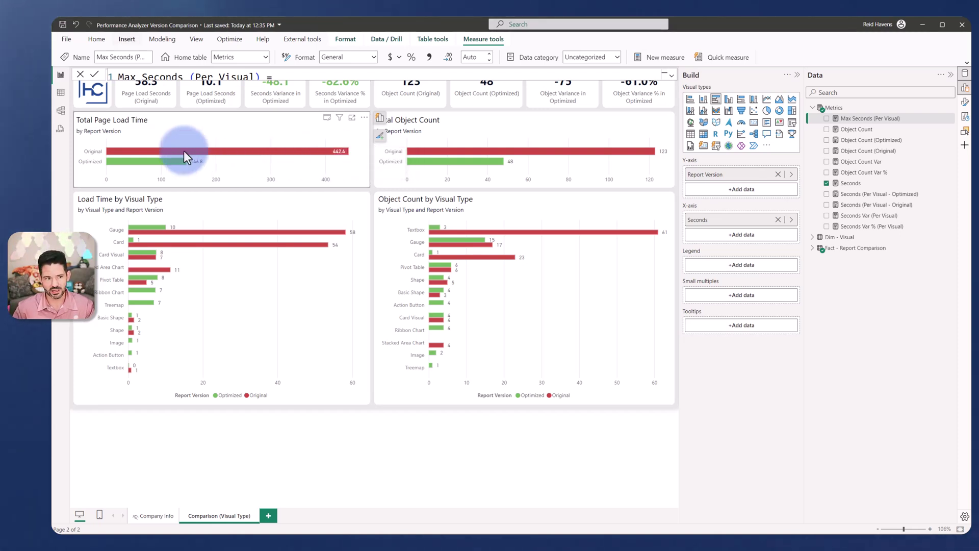
pyautogui.click(81, 26)
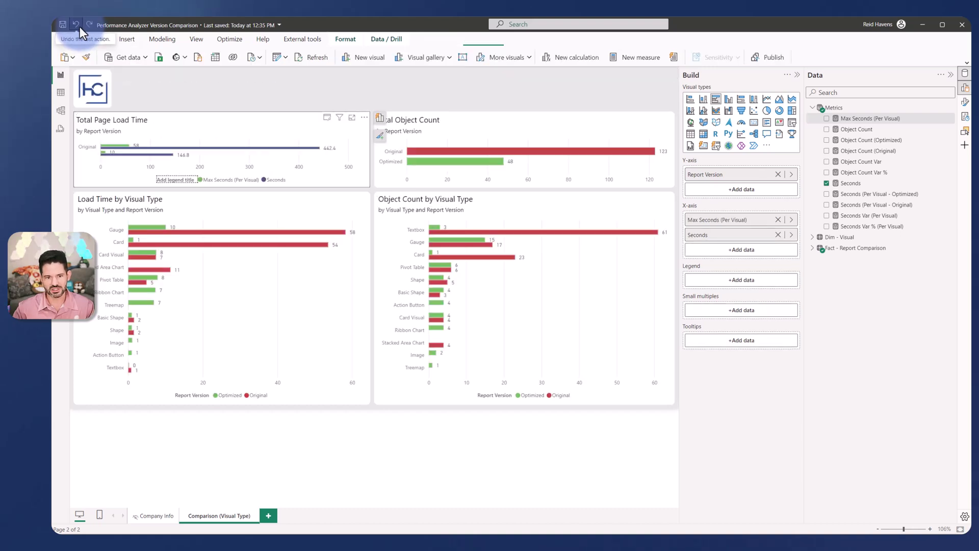
pyautogui.click(79, 27)
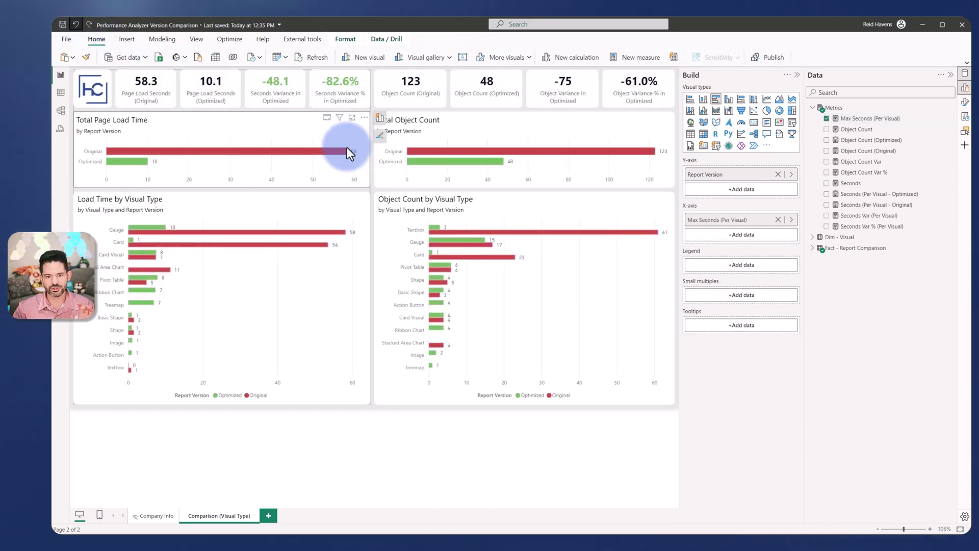